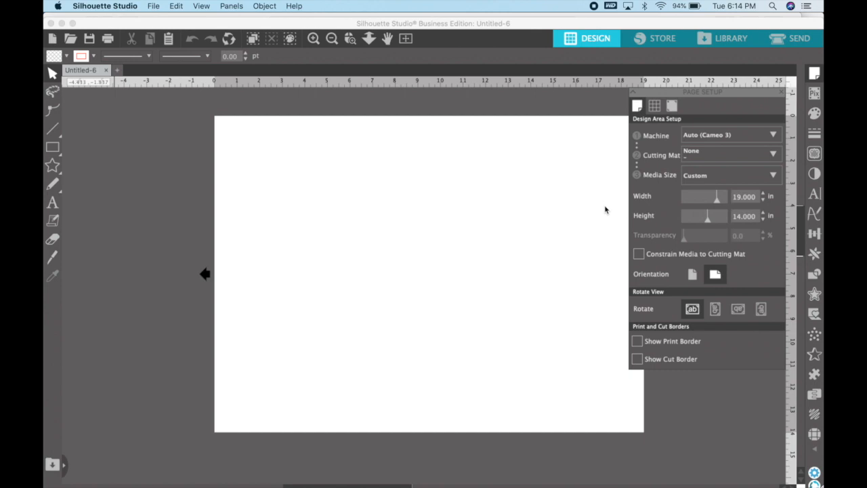
Switch to Safari, open the CPSC Children's Products page from the search results to view it, and return to Silhouette Studio
key(super+Tab)
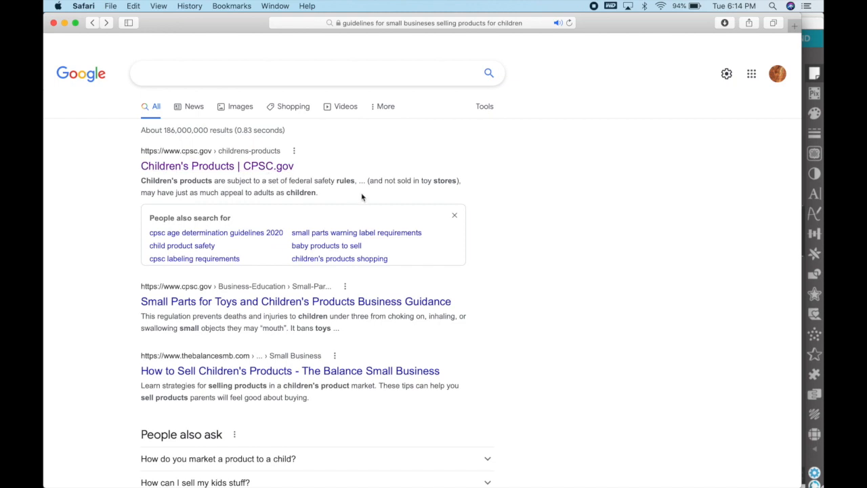
click(268, 169)
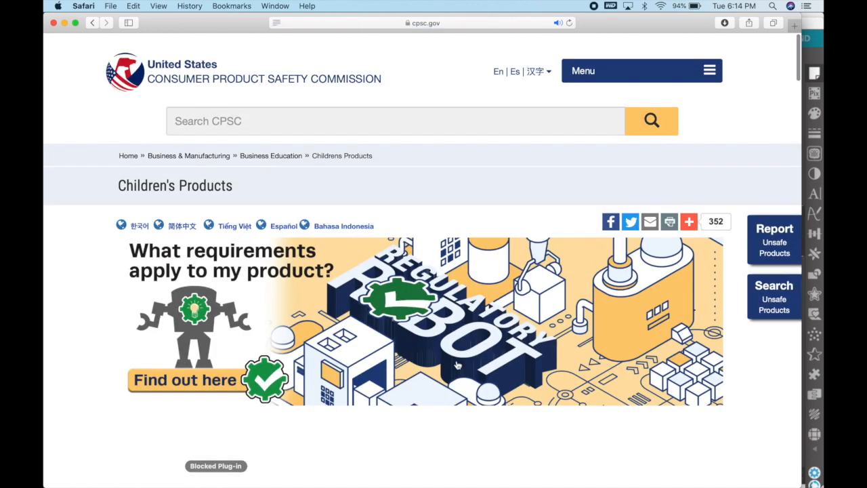
scroll(457, 366, down, 2)
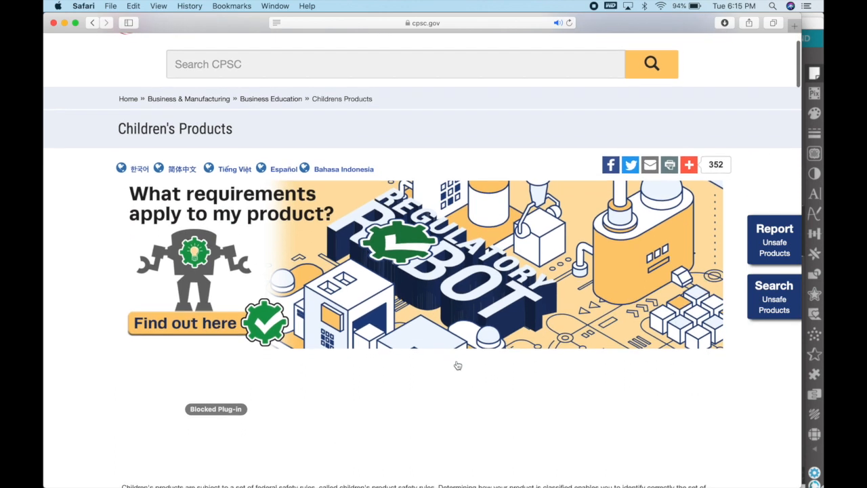
scroll(457, 365, down, 1)
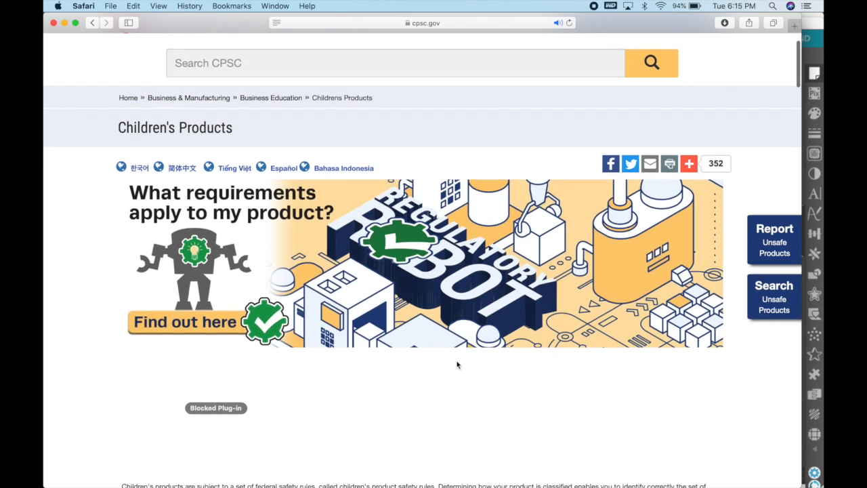
scroll(457, 365, down, 1)
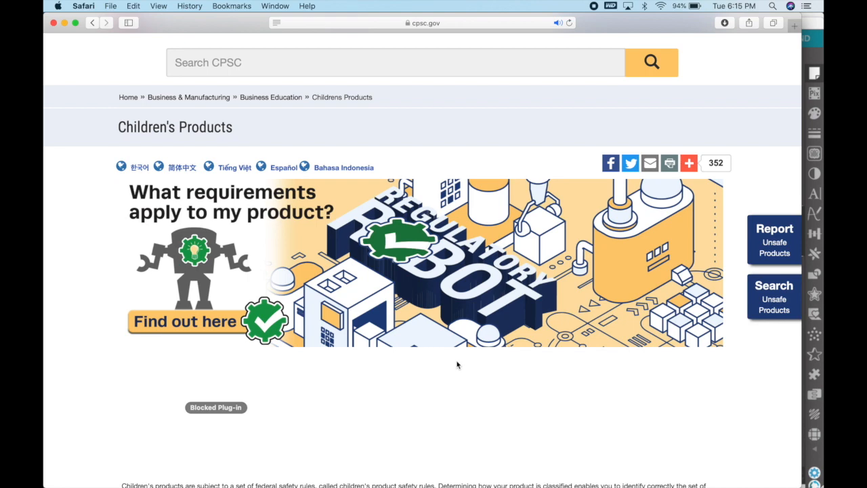
key(super+Tab)
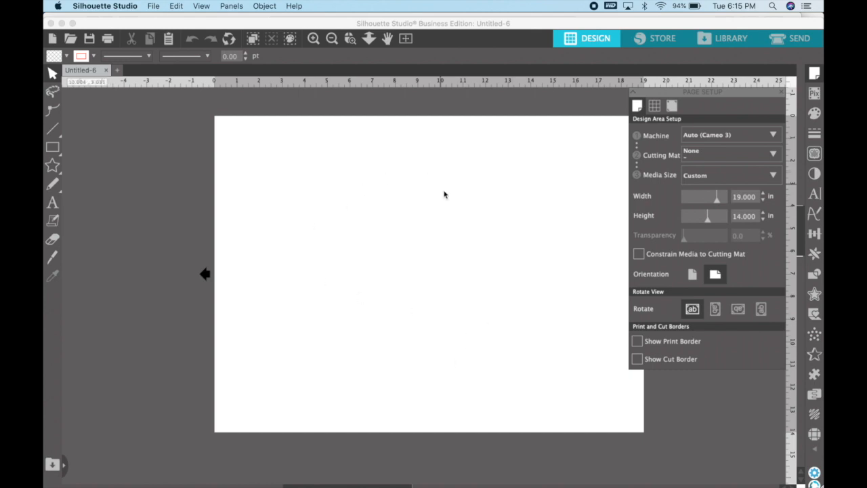
Set the font for new text to Arial
scroll(445, 194, right, 3)
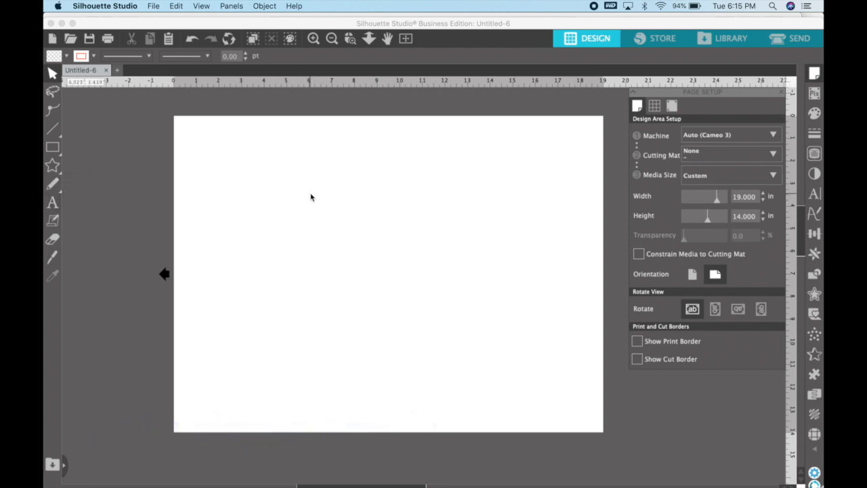
click(52, 203)
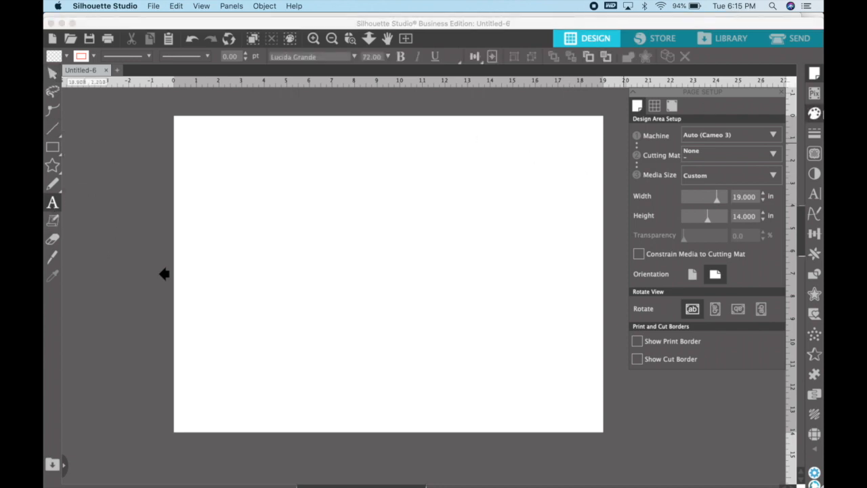
click(815, 195)
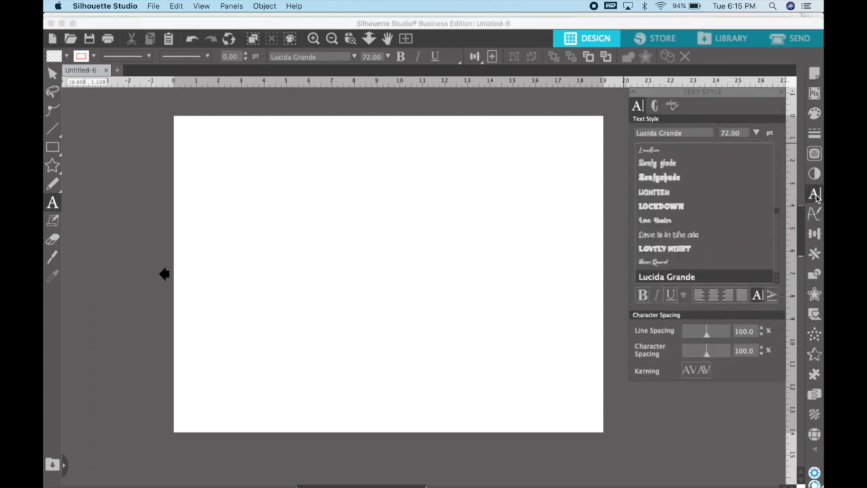
scroll(725, 197, up, 15)
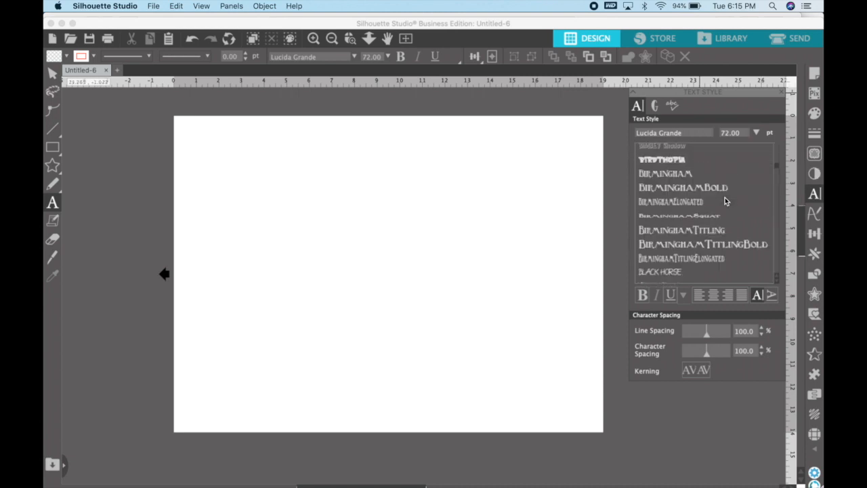
scroll(725, 197, up, 1)
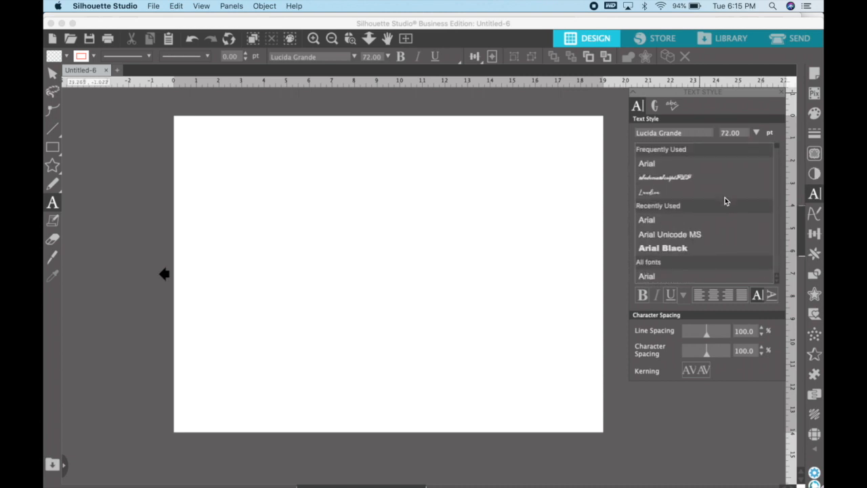
click(647, 222)
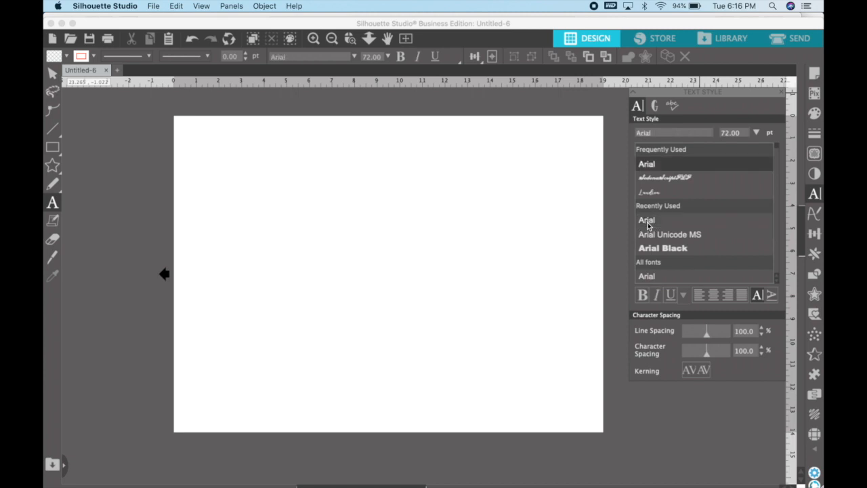
scroll(661, 227, down, 1)
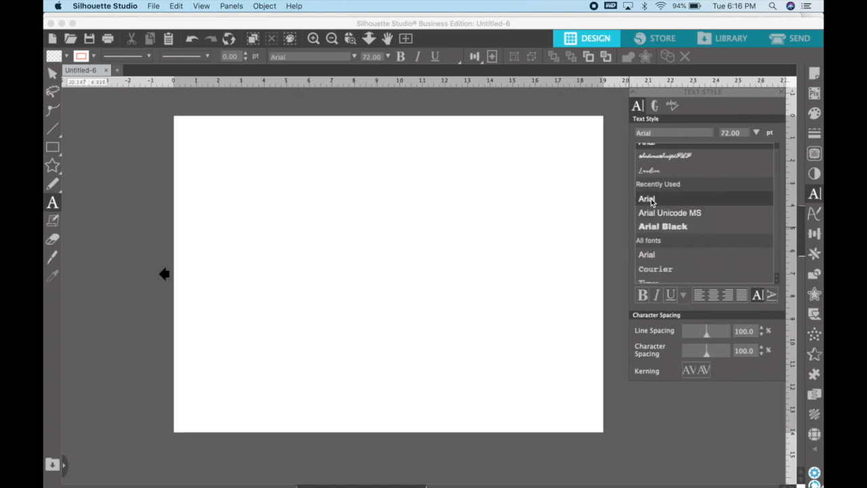
scroll(650, 201, down, 1)
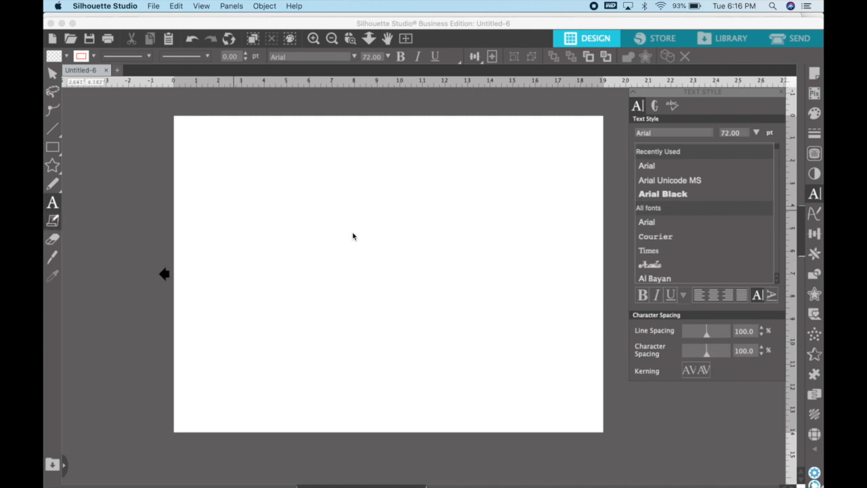
Add the person's first name in capital letters as a text object near the middle of the page
click(279, 256)
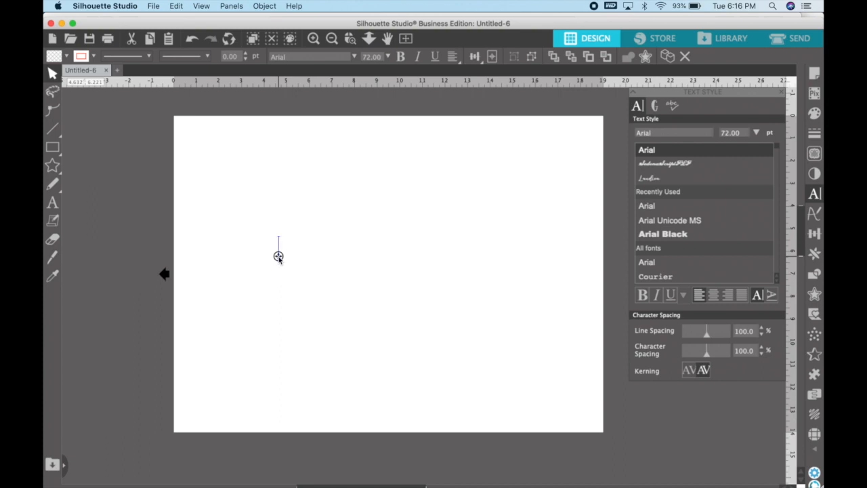
text(NICHOLAS)
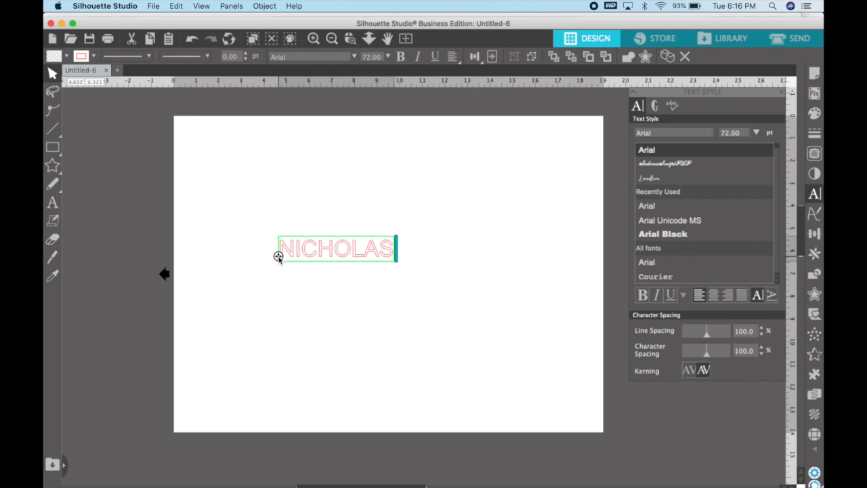
click(326, 248)
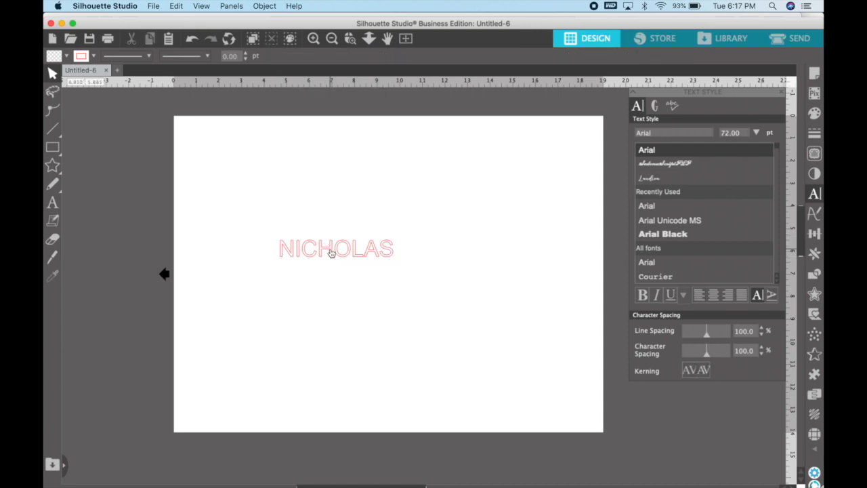
Increase the character spacing of the whole name to 160%
click(331, 252)
click(334, 249)
double_click(334, 250)
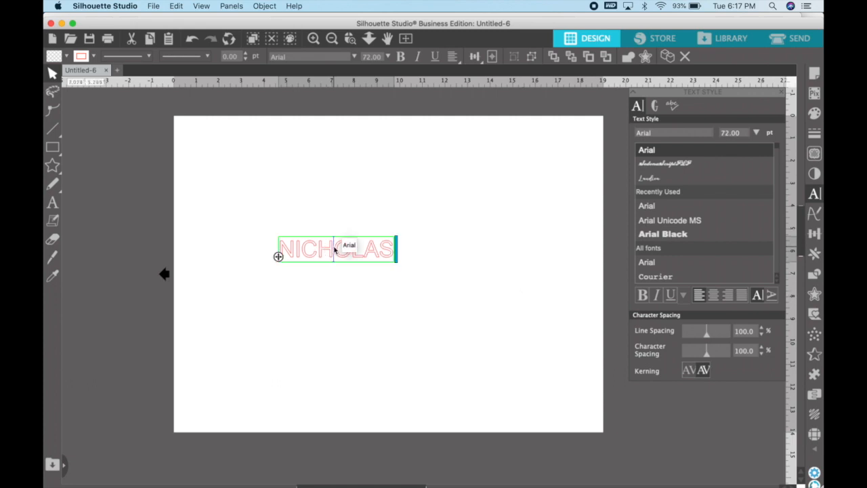
click(284, 246)
drag(285, 246, 429, 251)
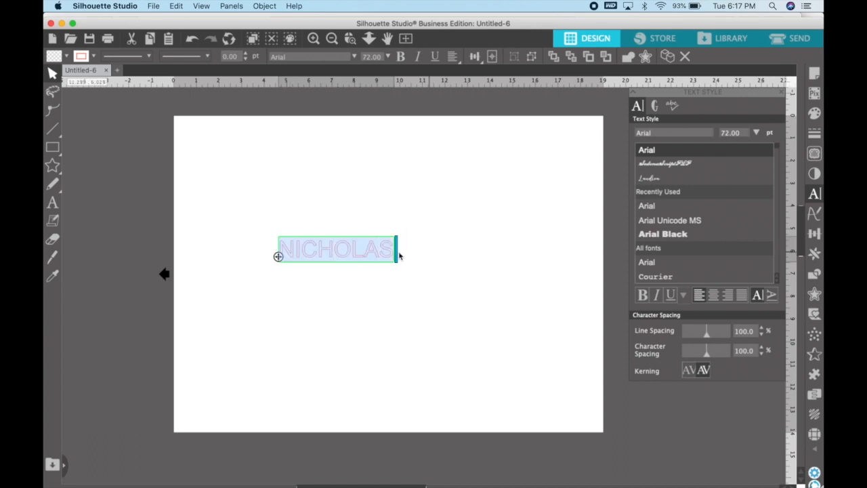
click(762, 347)
click(761, 347)
click(761, 348)
click(761, 347)
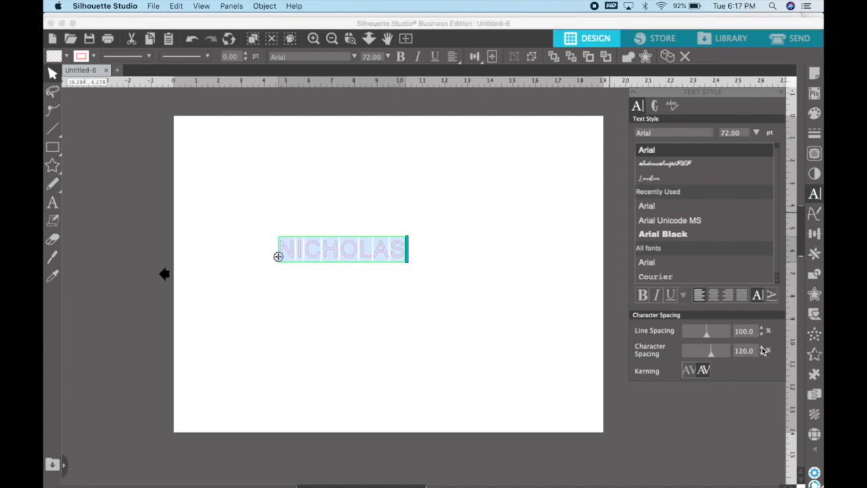
click(761, 348)
click(761, 348)
click(761, 348)
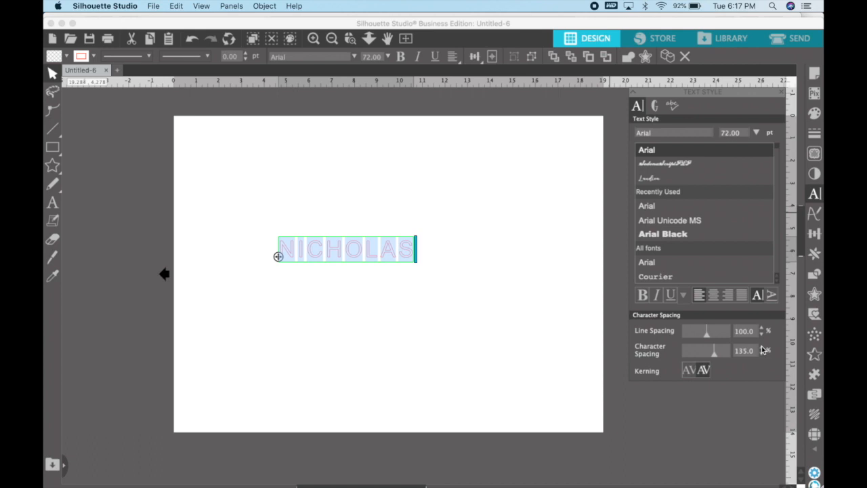
click(761, 348)
click(761, 348)
click(761, 347)
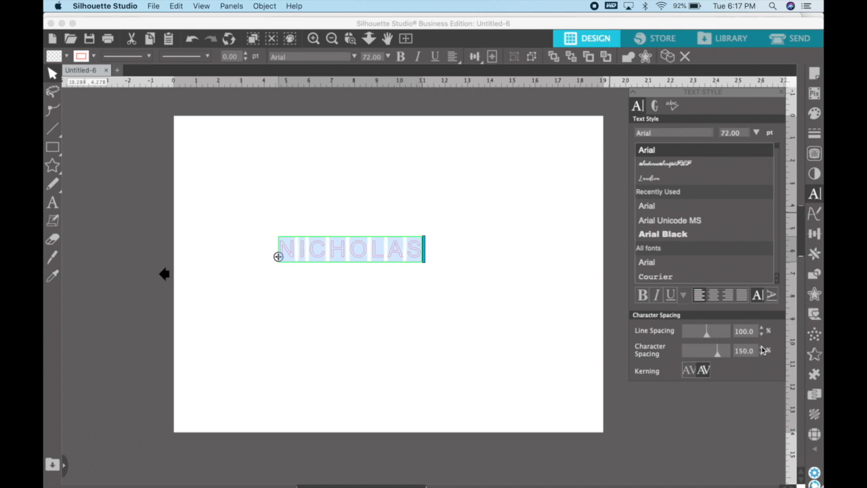
click(761, 347)
click(762, 348)
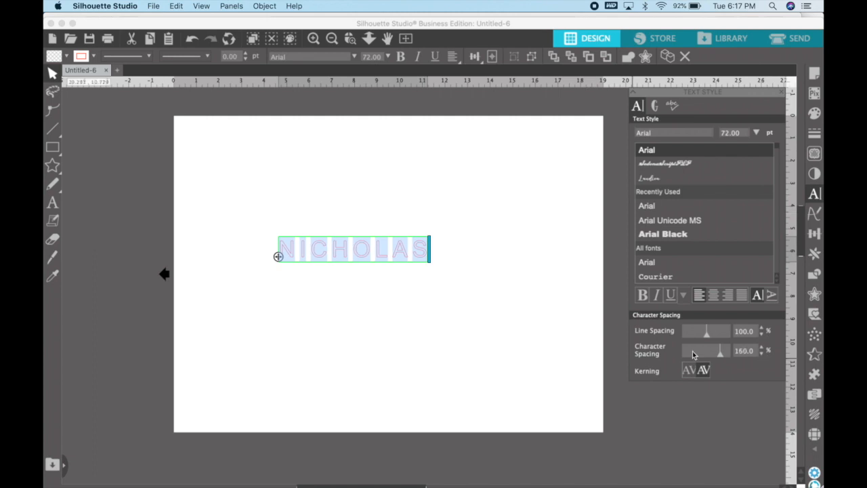
click(324, 284)
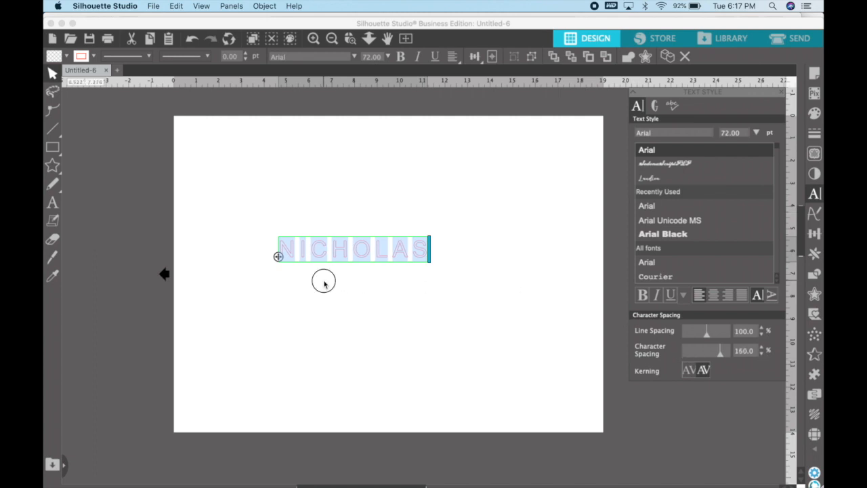
Draw a thin horizontal rectangle about 0.463 in wide and 0.061 in high across the upper end of the letter I
click(349, 38)
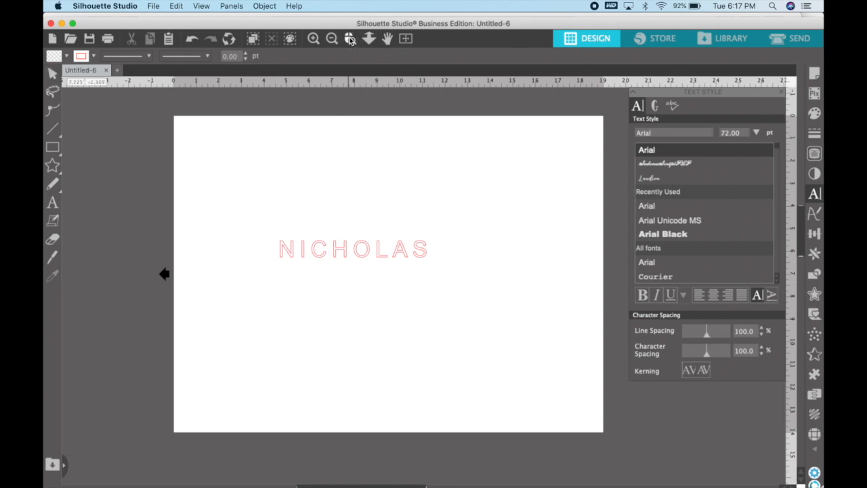
drag(296, 240, 310, 261)
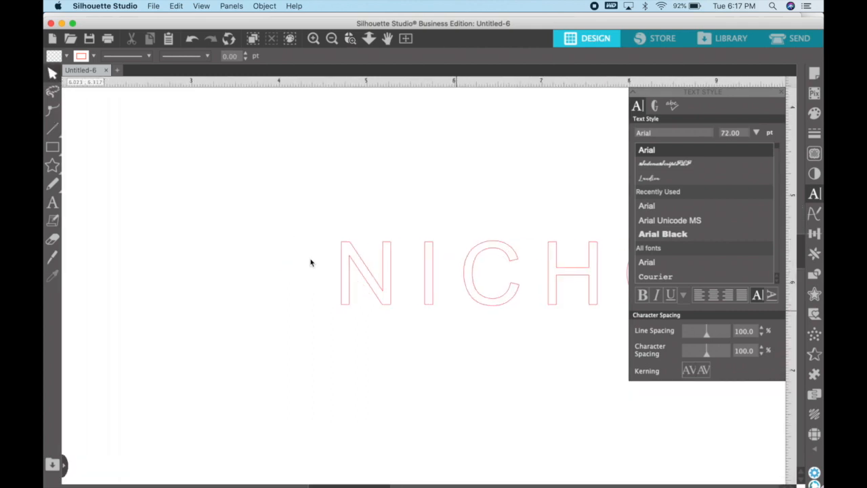
scroll(459, 290, right, 5)
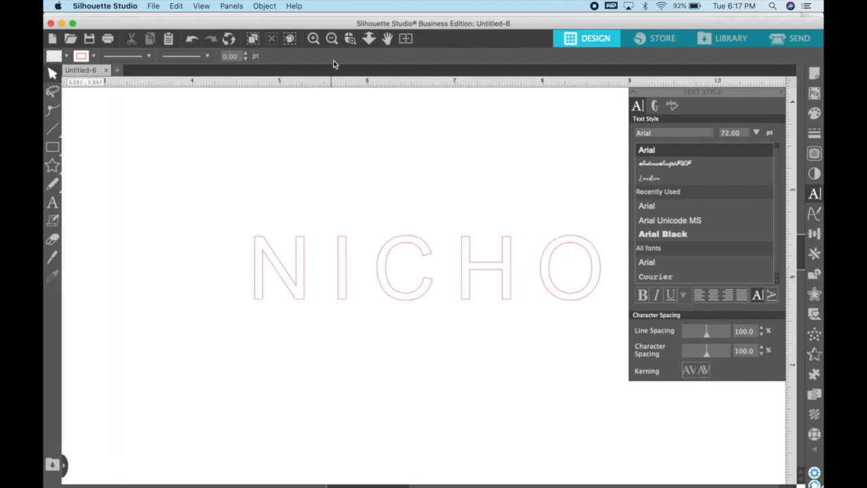
click(352, 39)
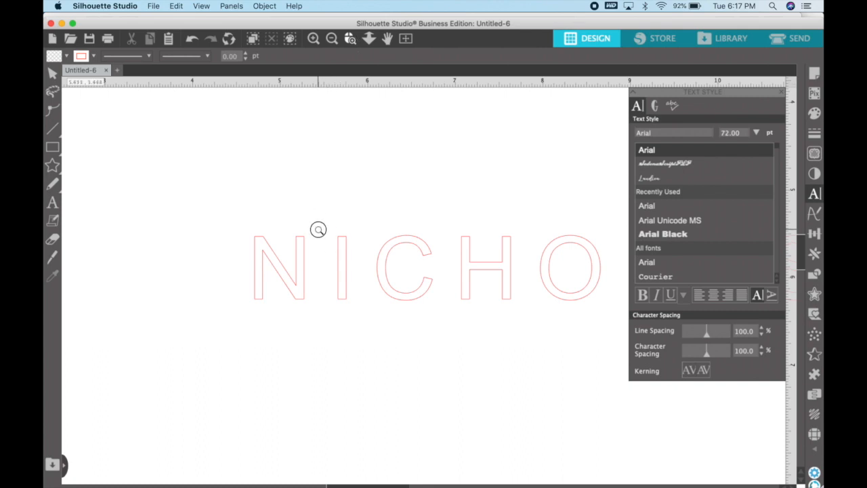
drag(318, 230, 372, 306)
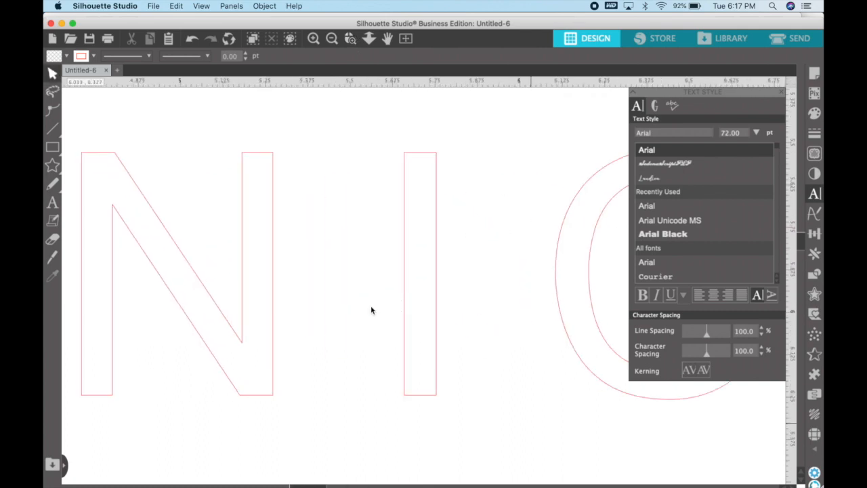
mouse_move(49, 147)
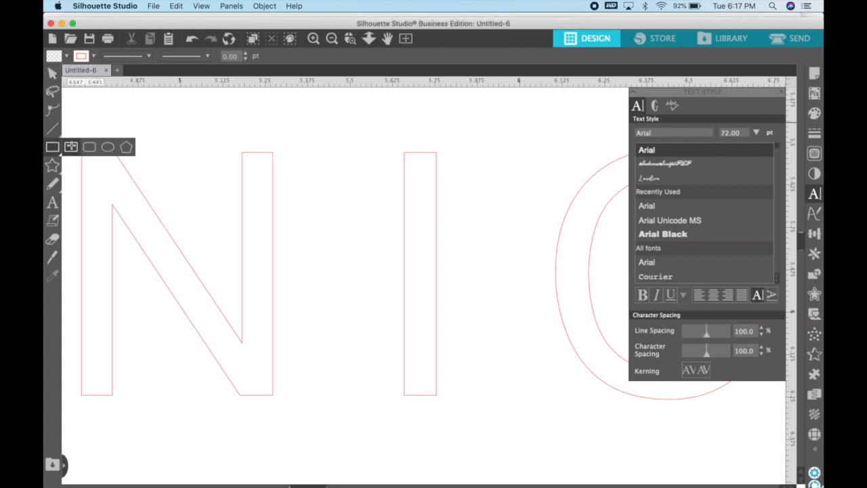
click(70, 147)
mouse_move(329, 157)
mouse_down()
mouse_move(515, 179)
mouse_move(487, 181)
mouse_up()
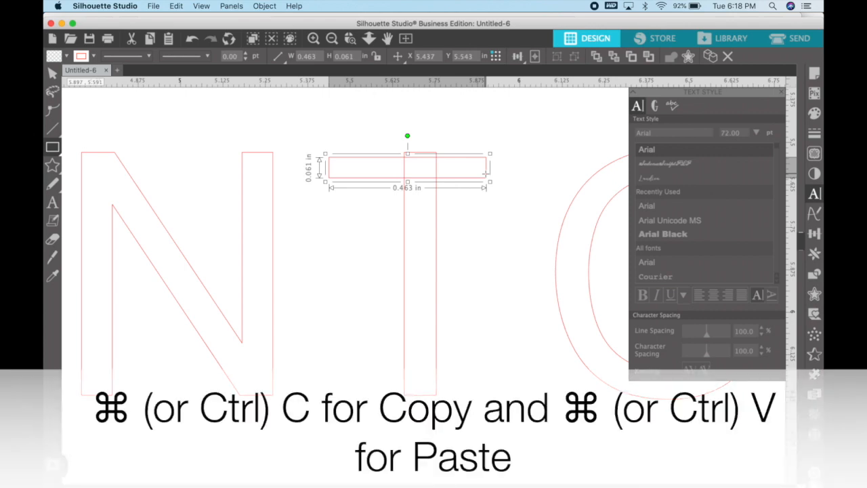
Duplicate the thin rectangle and move the copy down to the lower end of the letter I
key(super+c)
key(super+v)
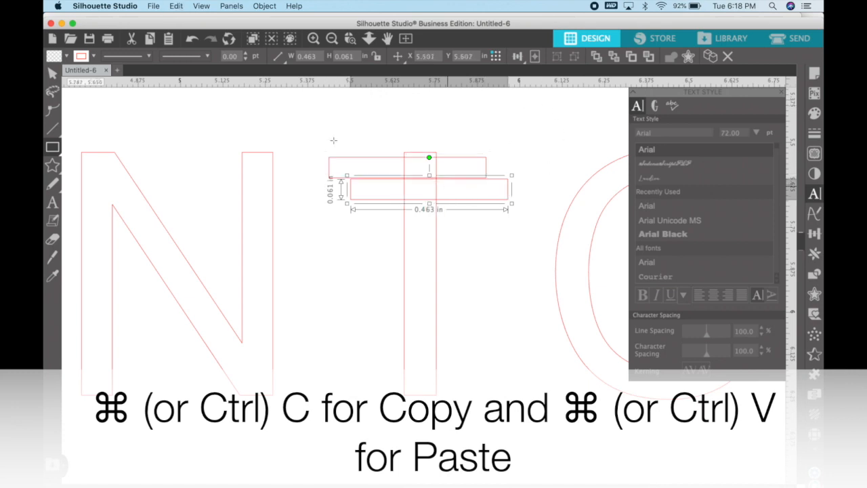
click(52, 73)
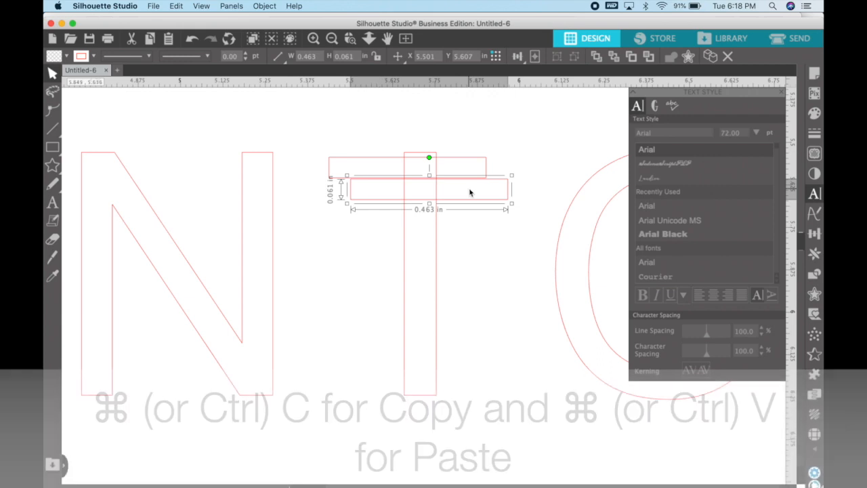
click(482, 201)
drag(482, 201, 509, 385)
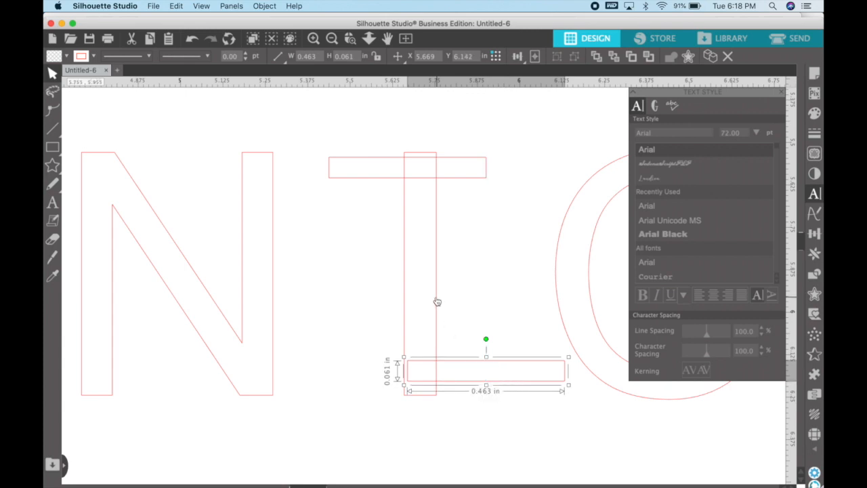
Center-align the upper and lower thin rectangles so one sits directly above the other
click(462, 176)
shift+click(462, 181)
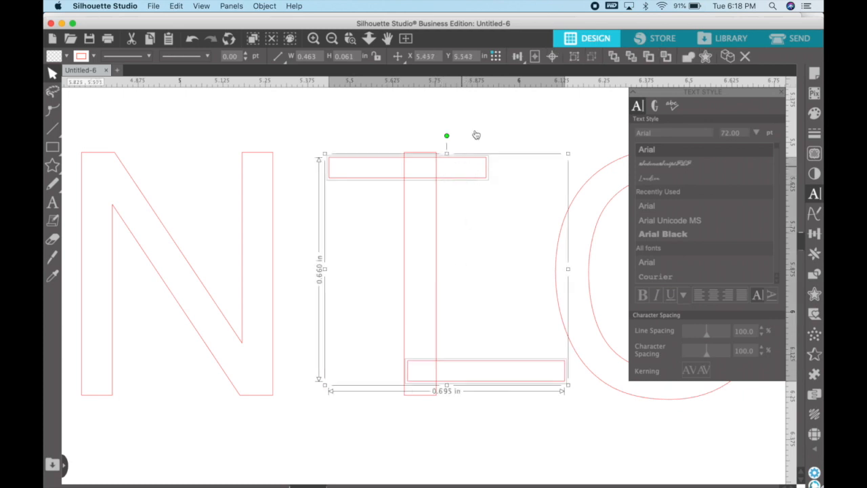
click(534, 56)
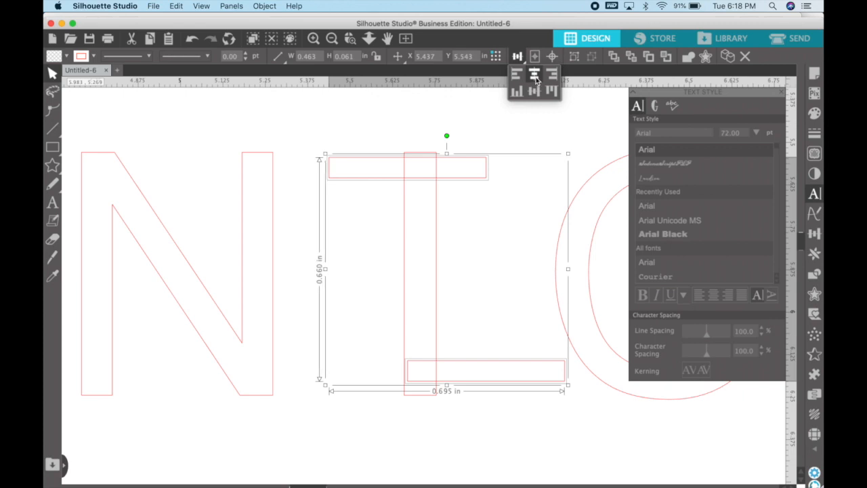
click(534, 76)
click(421, 179)
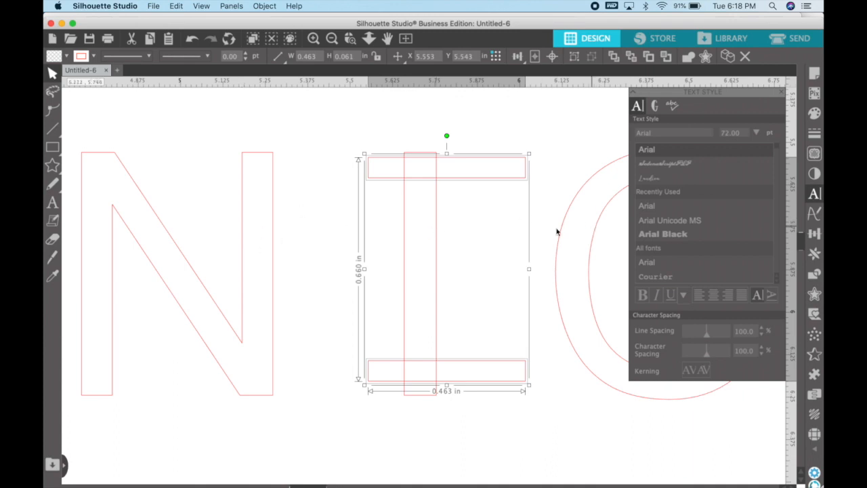
Convert the name text to a path and ungroup it into separate letters
double_click(437, 232)
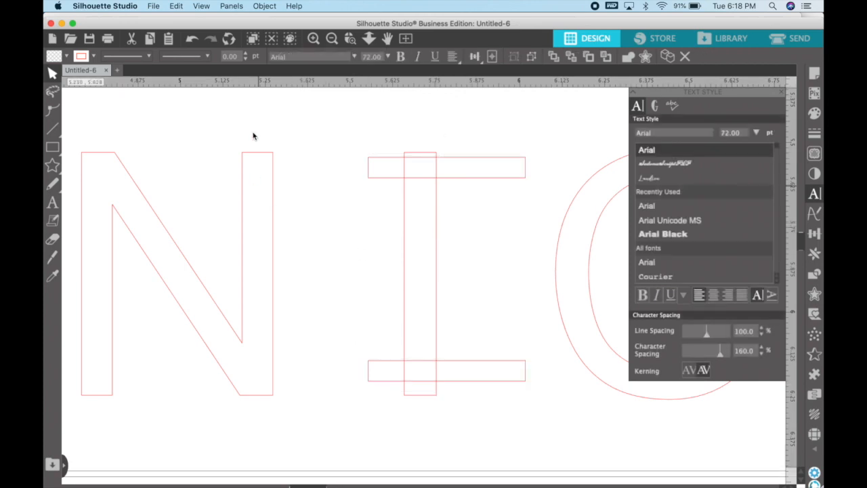
click(270, 6)
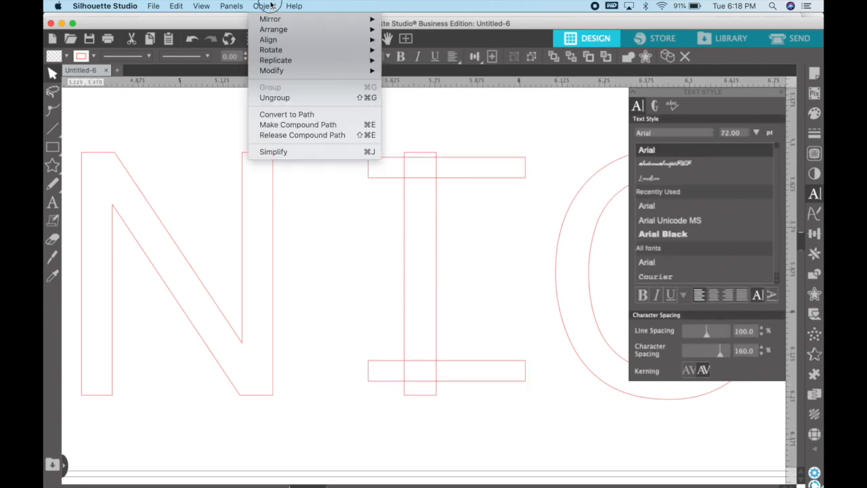
click(294, 117)
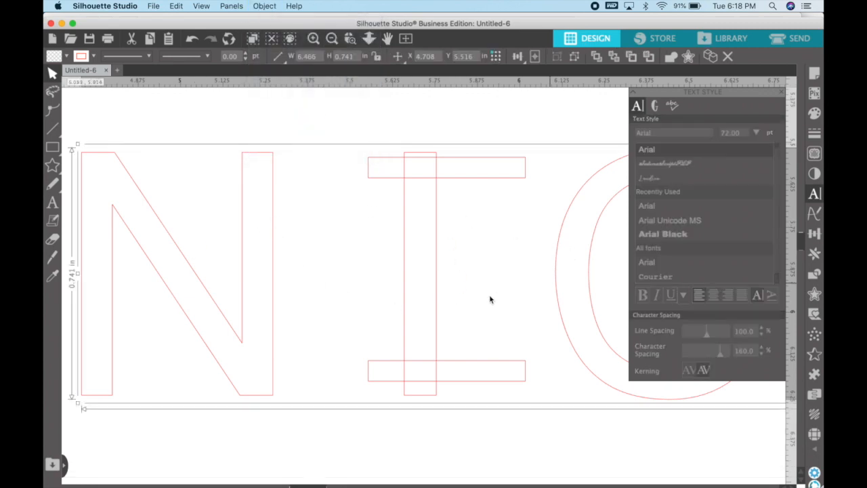
click(574, 57)
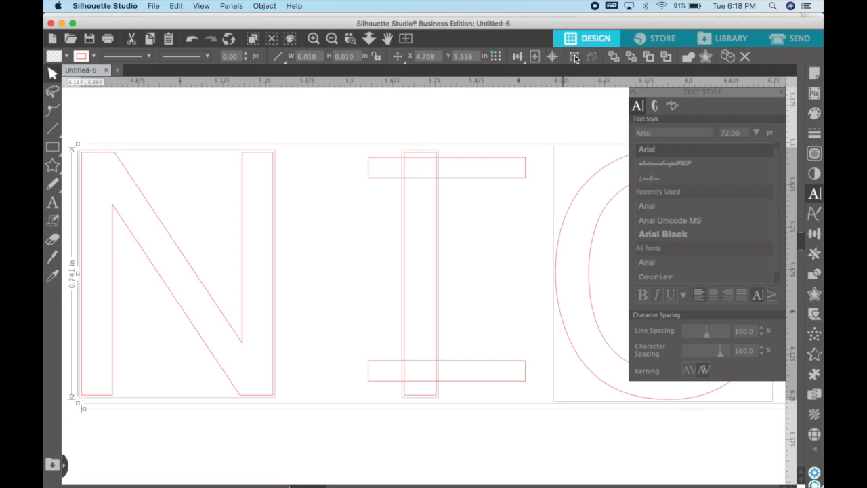
click(404, 120)
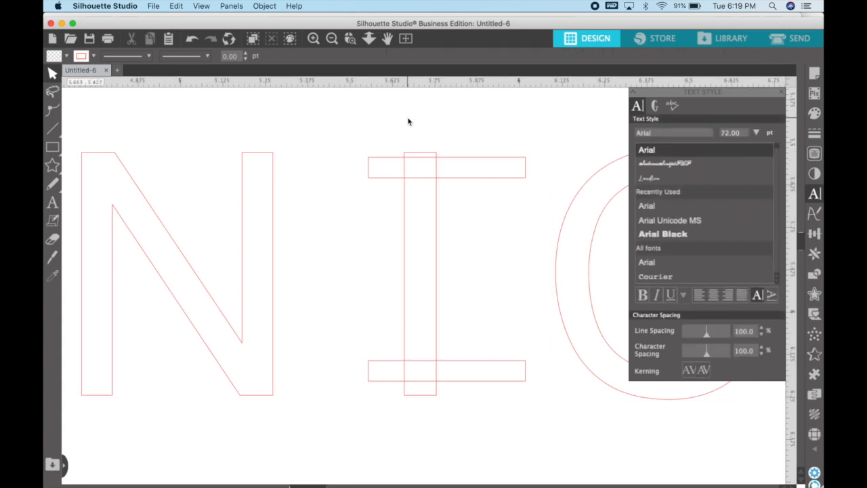
Align the top edges of the upper thin rectangle and the letter I
click(454, 184)
shift+click(435, 224)
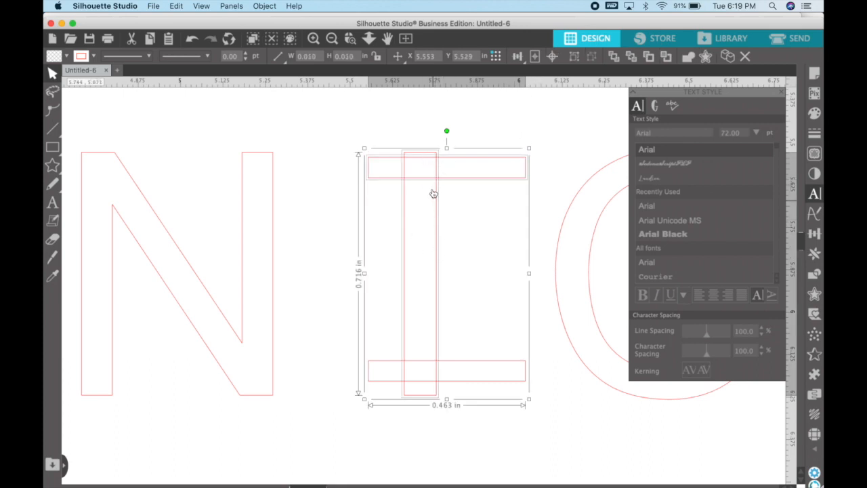
click(518, 59)
click(520, 59)
click(519, 58)
click(519, 58)
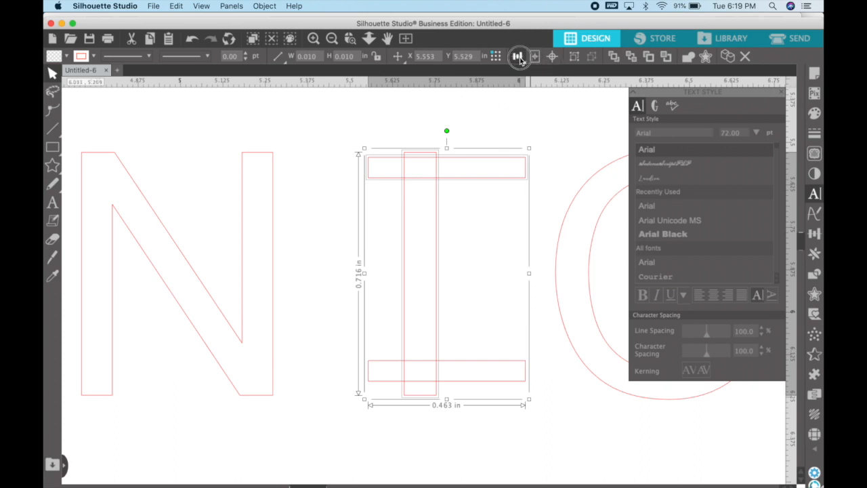
click(519, 58)
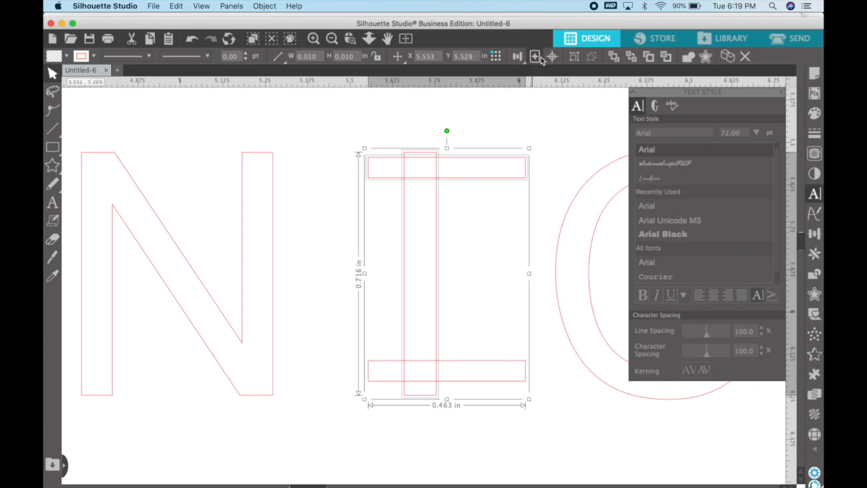
click(517, 56)
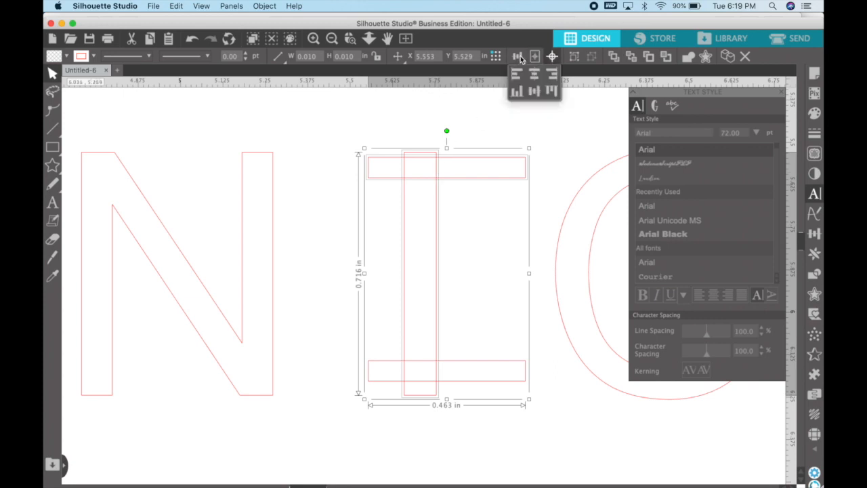
click(551, 90)
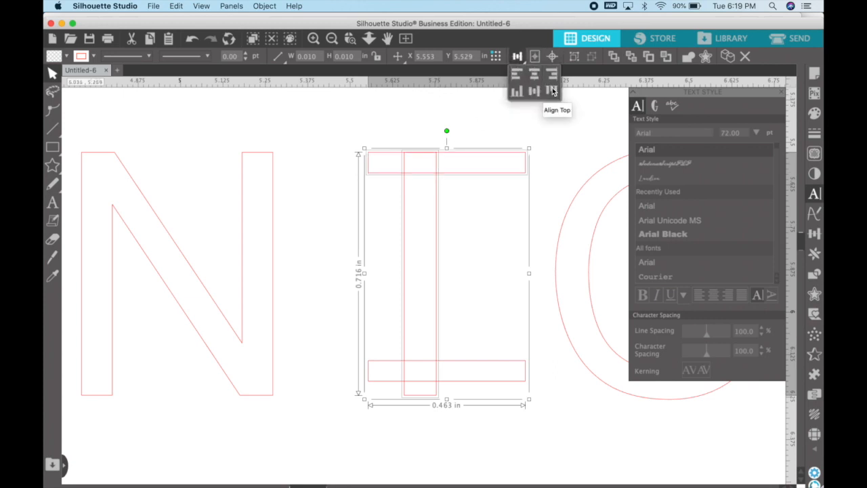
Align the bottom edges of the lower thin rectangle and the letter I
click(470, 343)
click(465, 364)
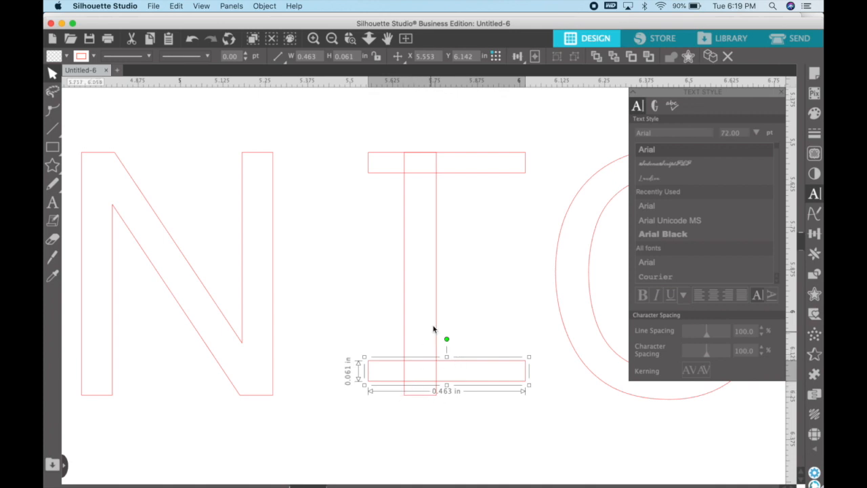
shift+click(439, 310)
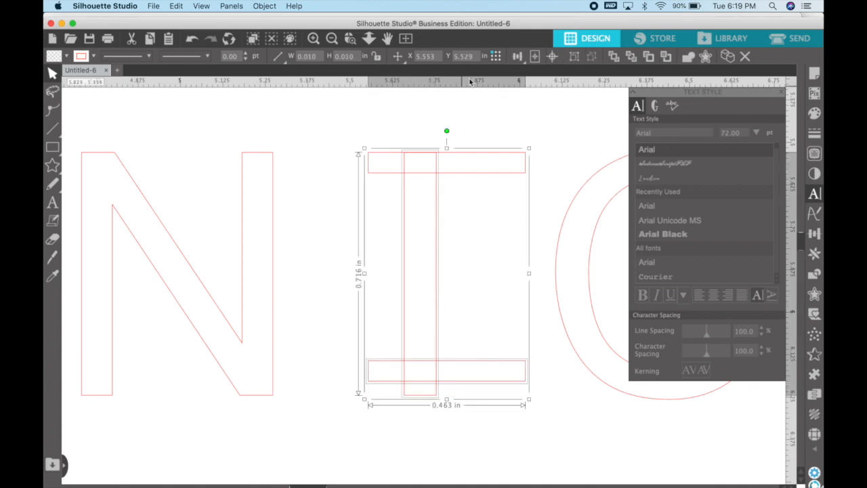
click(518, 57)
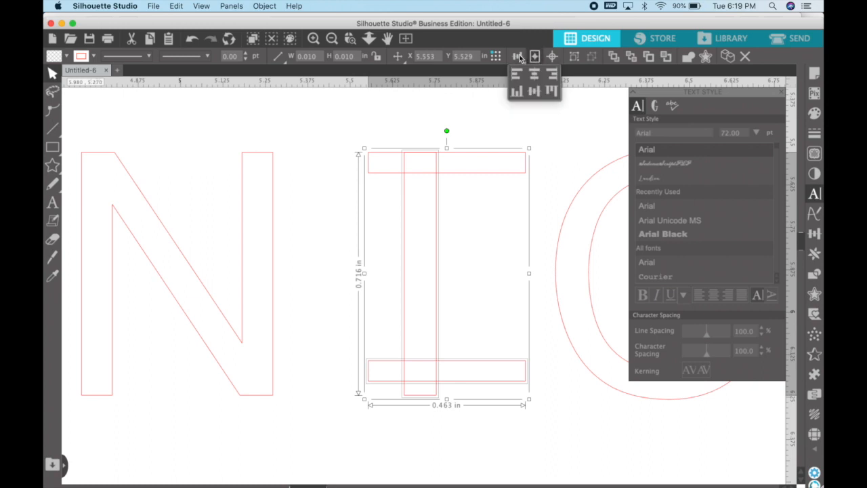
click(515, 93)
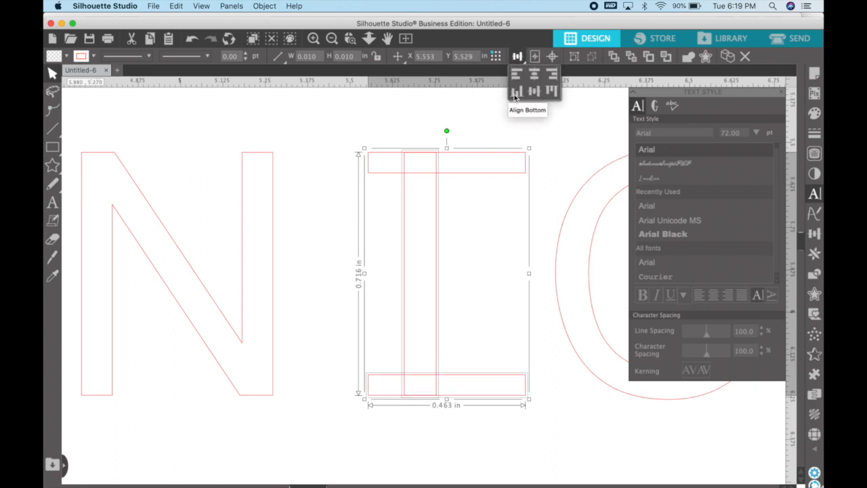
click(474, 305)
Try moving the lower rectangle just below the letter I and aligning the bottom edges of the two shapes
click(469, 380)
drag(469, 380, 470, 410)
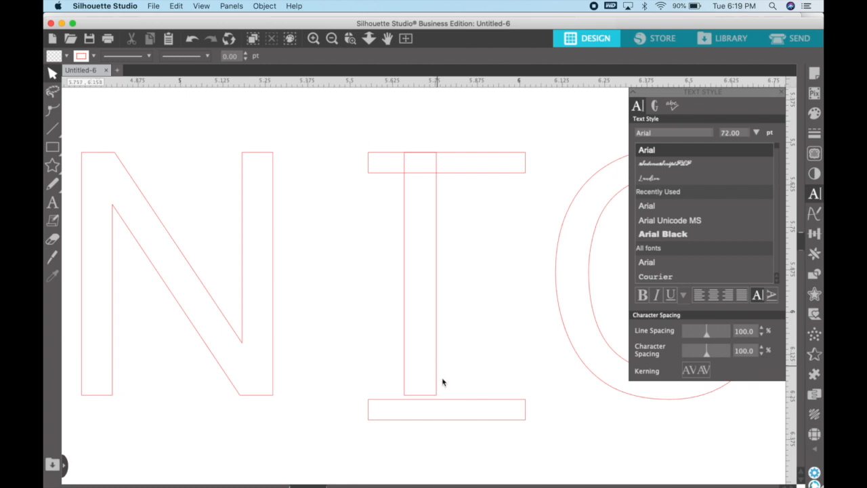
click(446, 401)
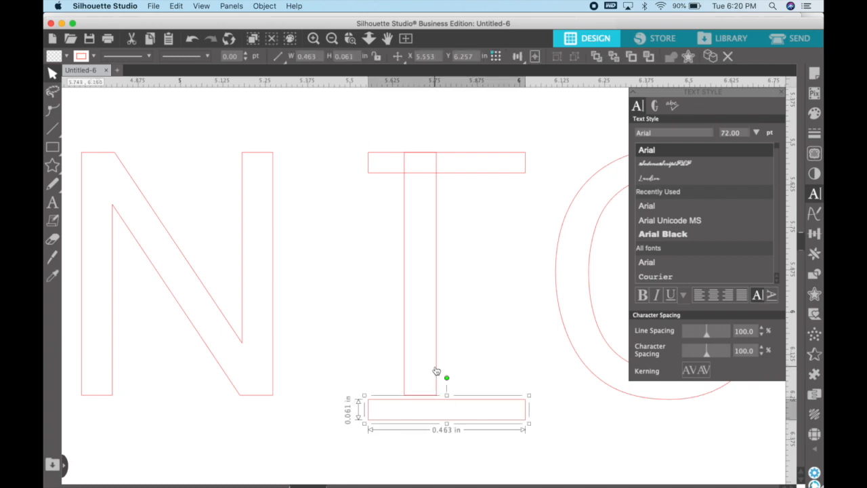
shift+click(439, 312)
click(519, 59)
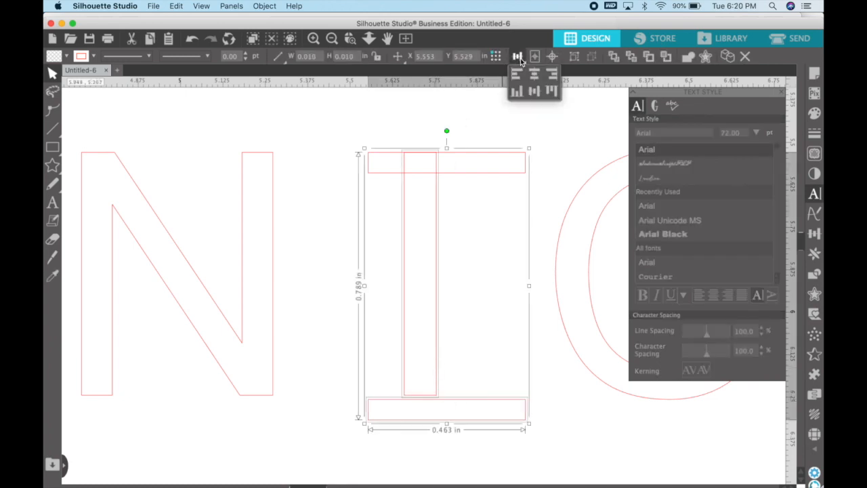
click(518, 92)
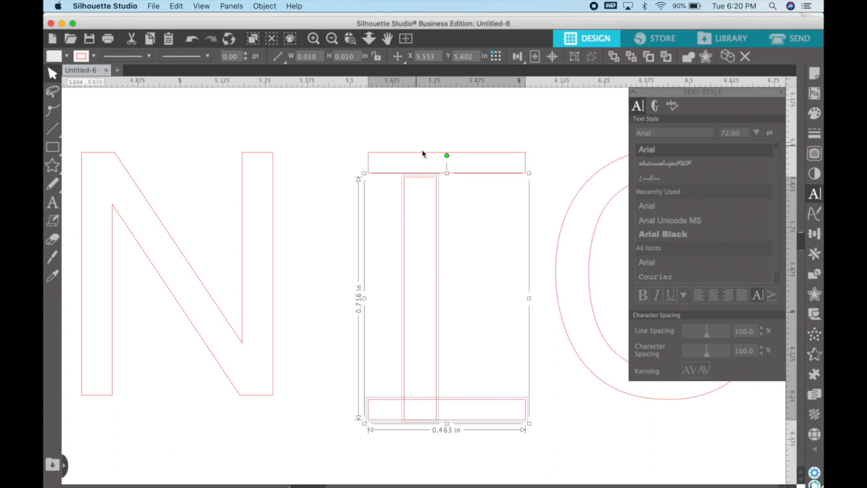
Undo the last bottom alignment and the downward move of the lower rectangle
key(super+z)
key(super+z)
key(super+z)
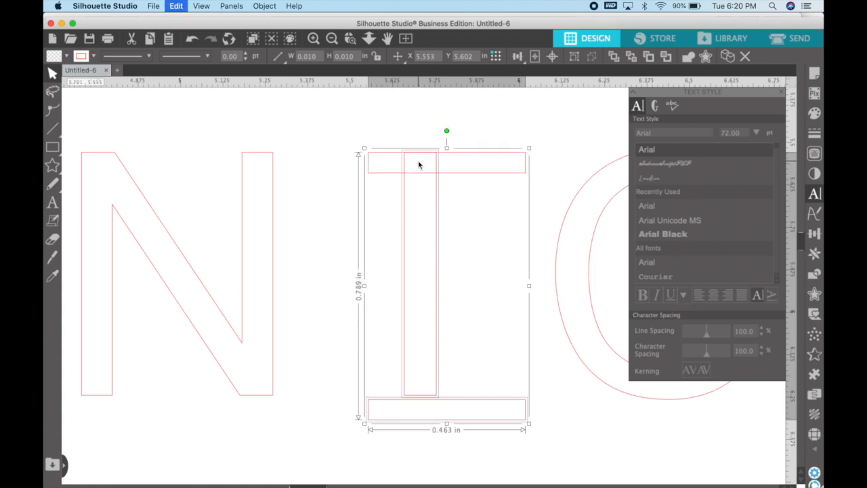
key(super+z)
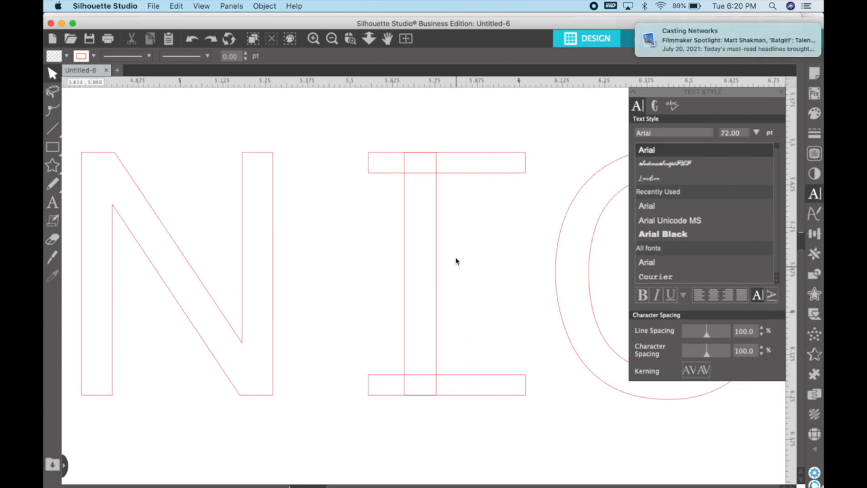
Center-align the letter I with both crossbars and weld the three shapes into one
click(472, 381)
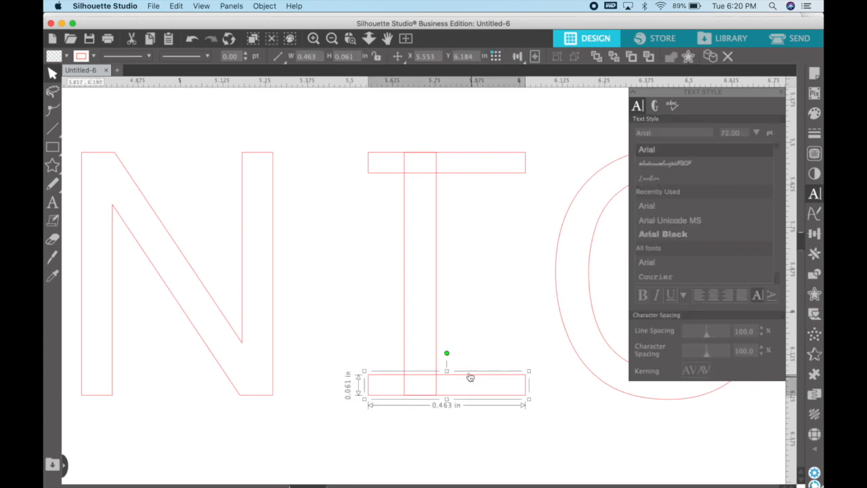
shift+click(457, 172)
shift+click(437, 185)
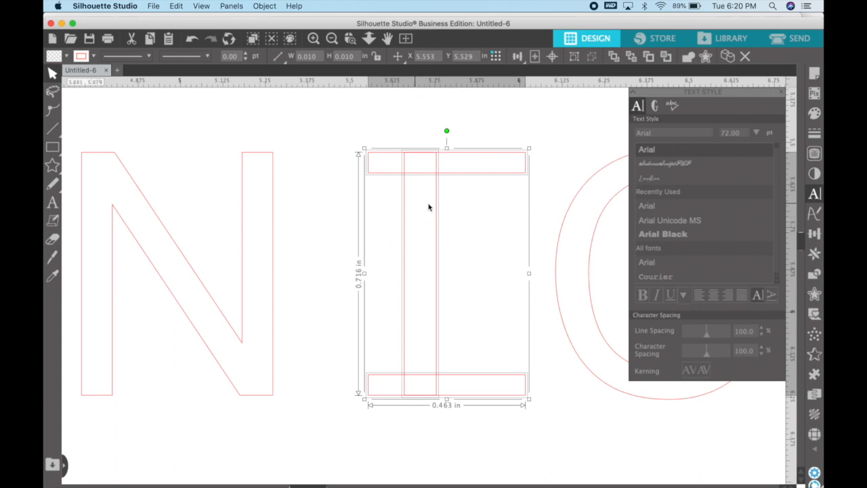
click(517, 58)
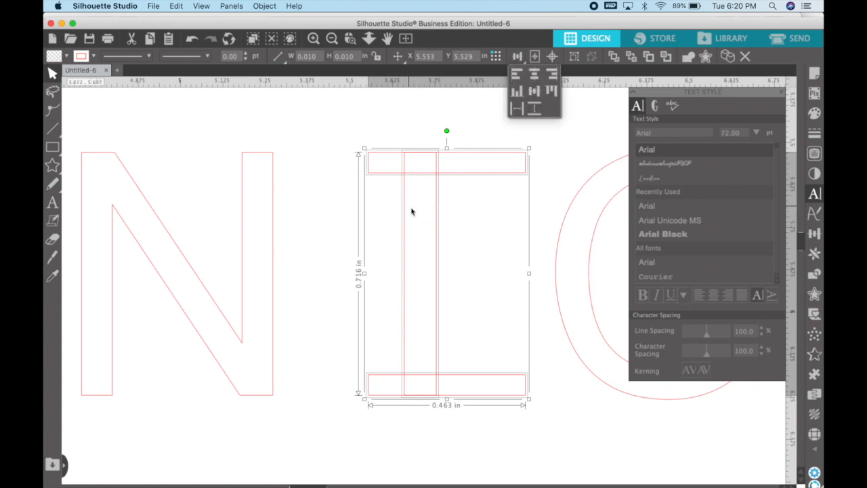
click(517, 57)
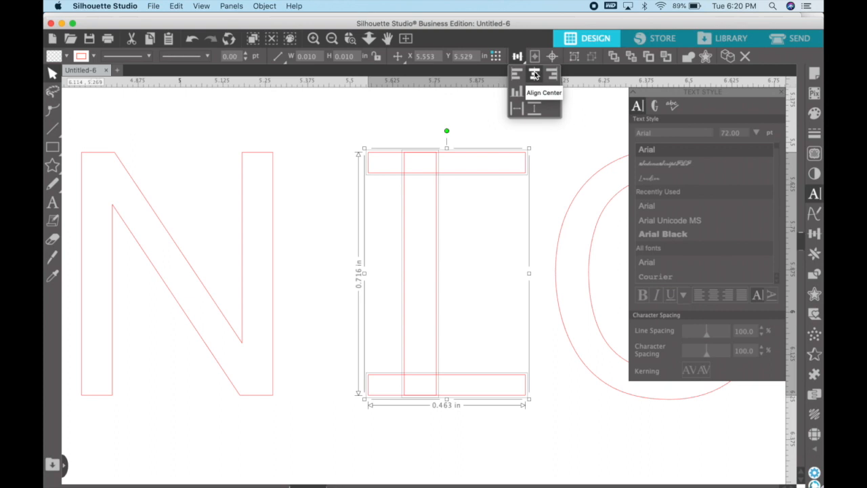
click(534, 74)
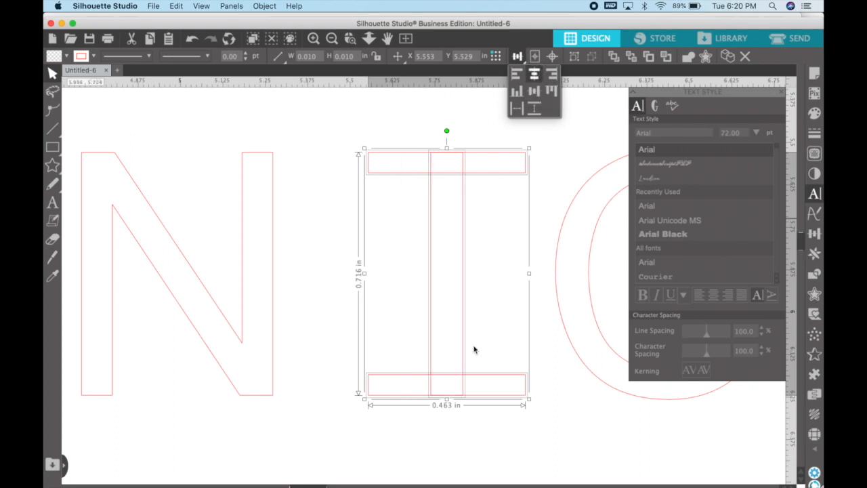
click(688, 57)
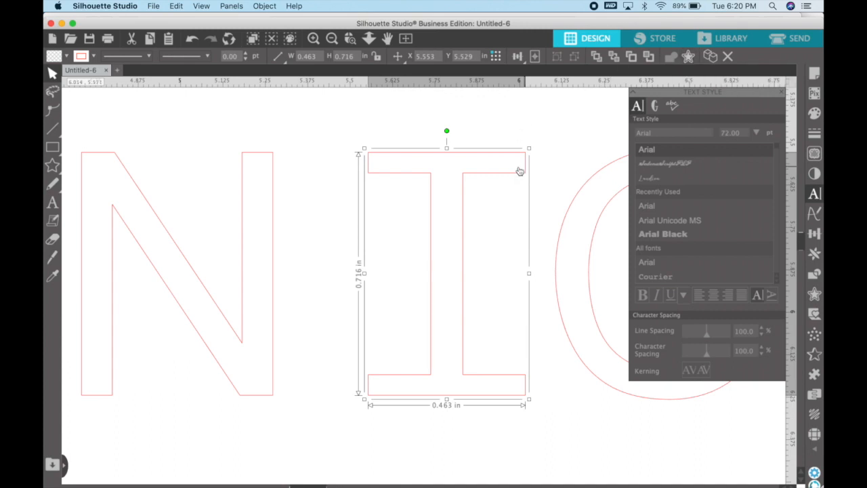
Shift the welded I about 0.05 in toward the N, and space the N, I and following letter evenly horizontally
drag(497, 175, 478, 174)
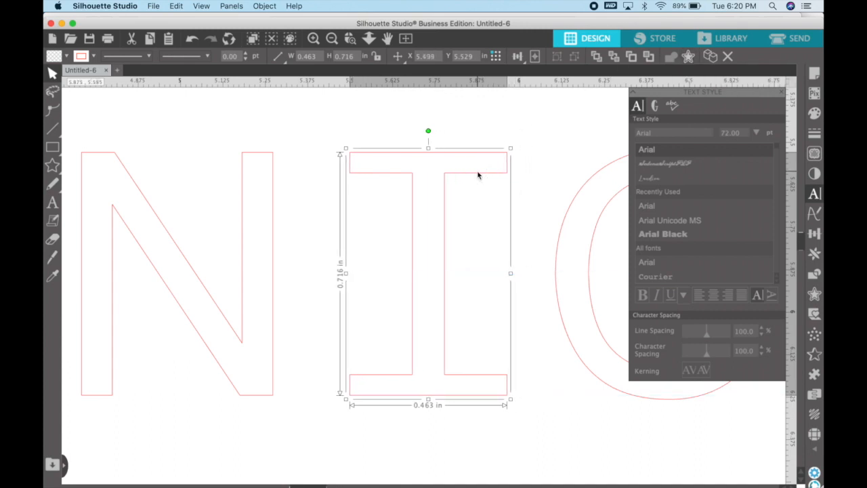
click(558, 244)
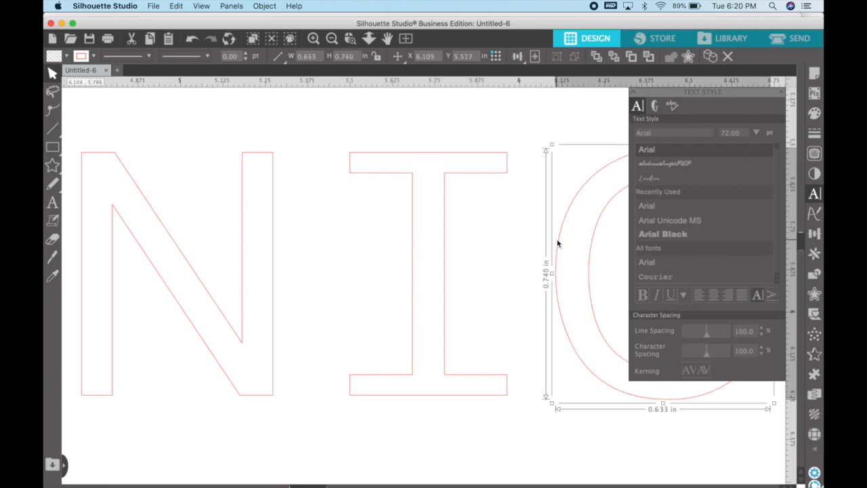
shift+click(413, 237)
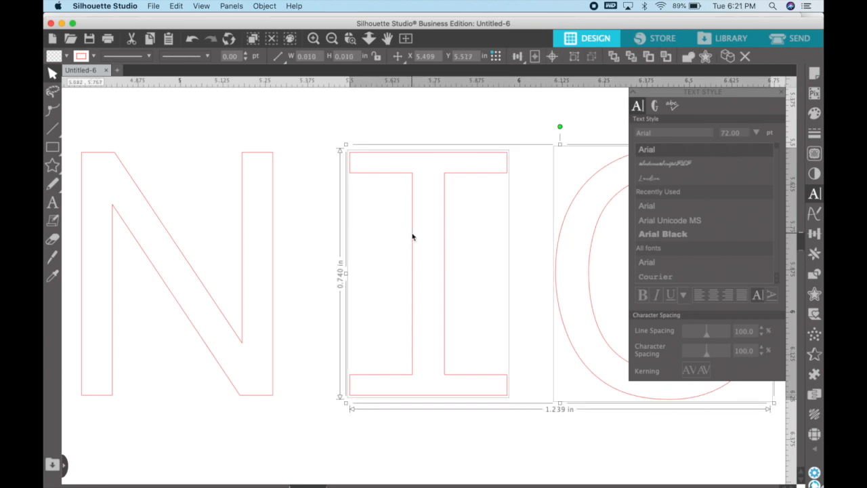
shift+click(272, 235)
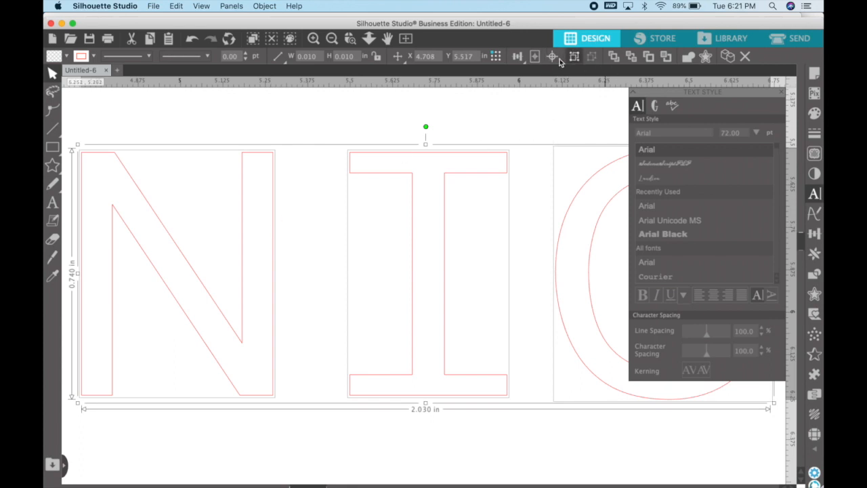
click(516, 57)
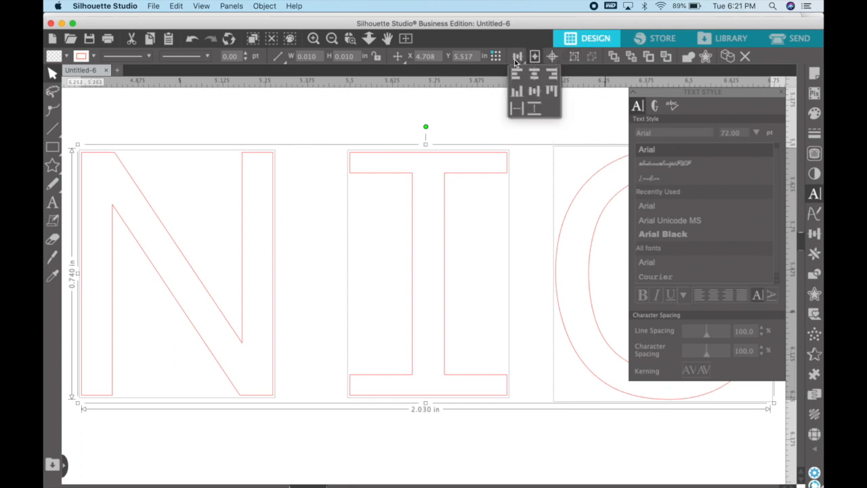
click(517, 110)
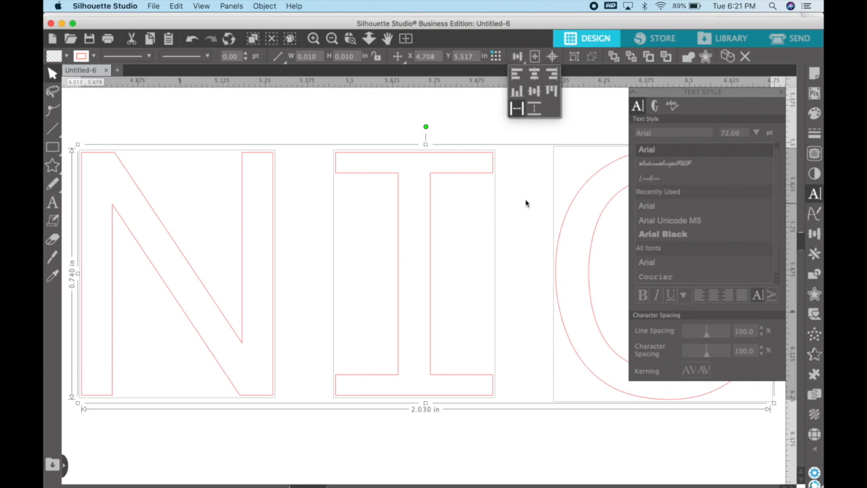
Select all the letters of the name and start an outward offset around them
click(356, 120)
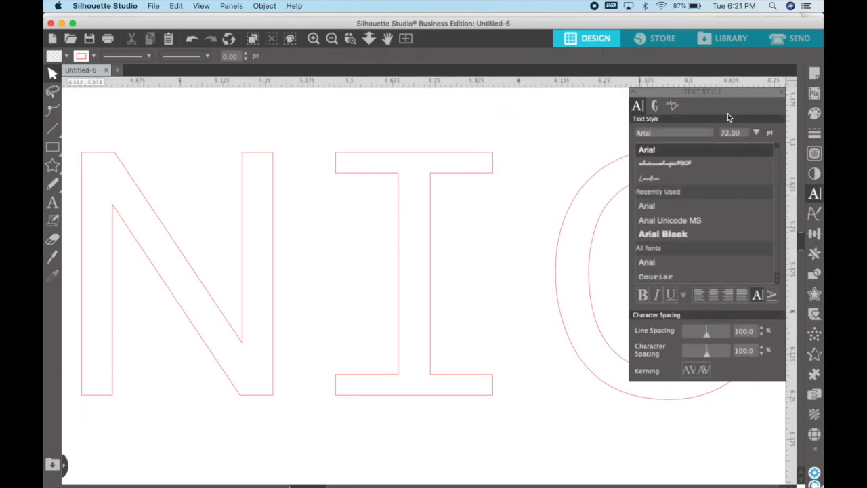
click(344, 39)
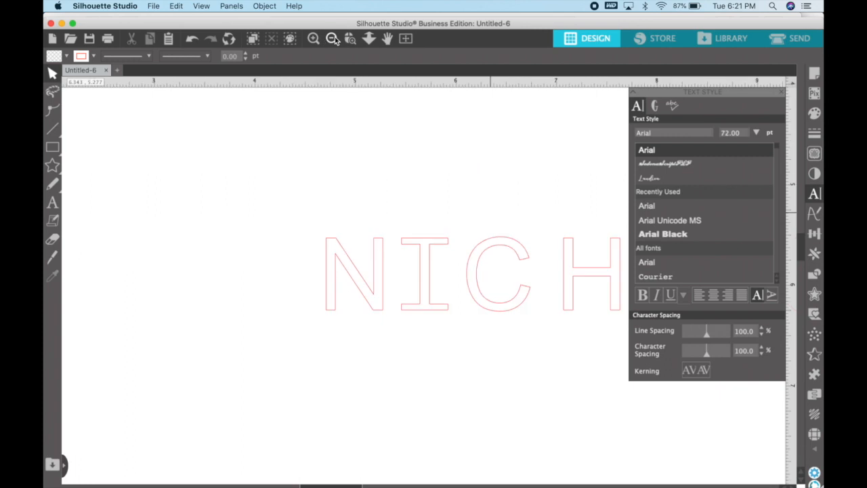
scroll(474, 234, right, 10)
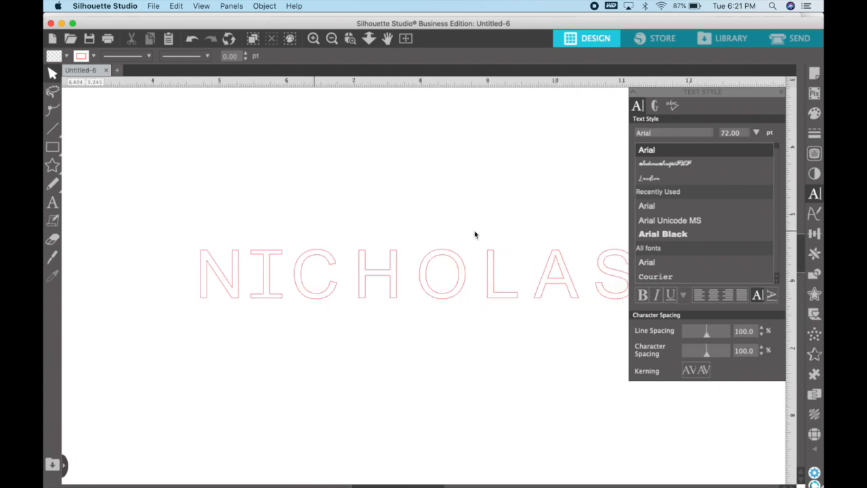
scroll(474, 234, left, 2)
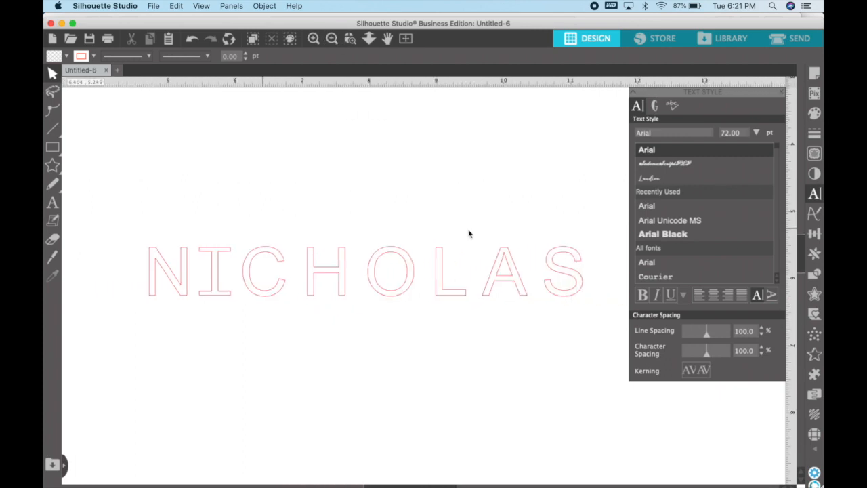
click(122, 232)
drag(122, 232, 582, 303)
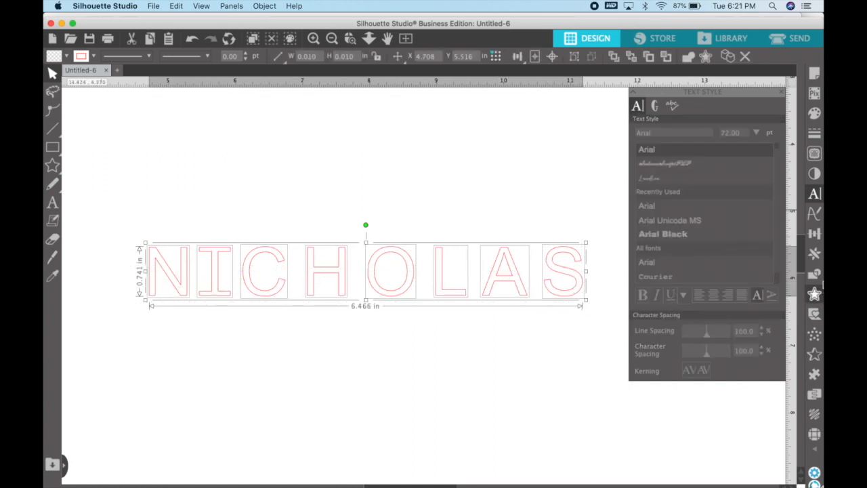
click(814, 294)
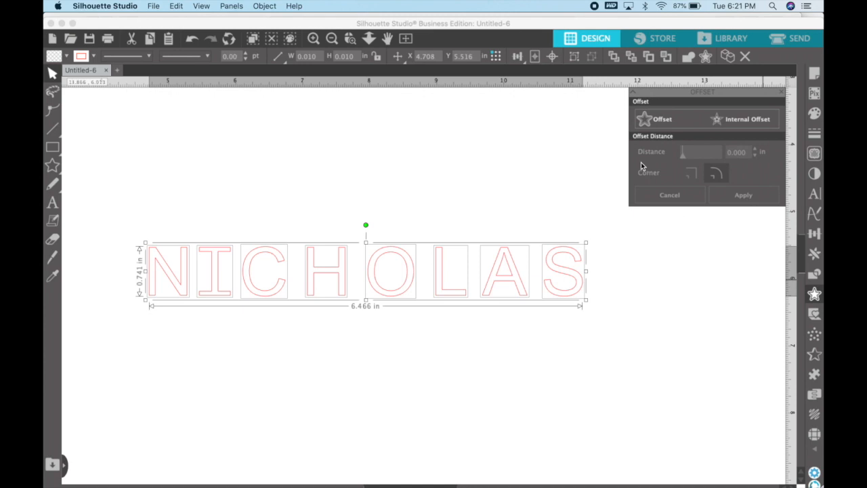
click(654, 120)
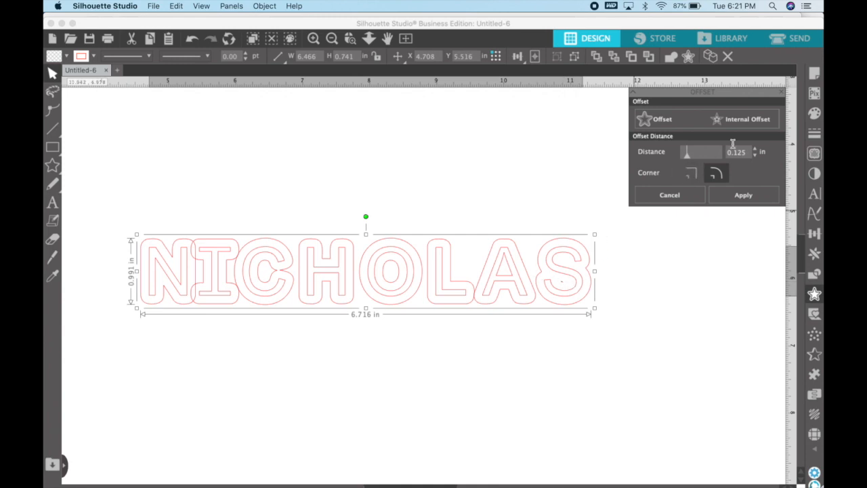
Set the offset distance to 0.075 in and reduce it stepwise to 0.050 in
mouse_move(745, 151)
mouse_down()
mouse_move(727, 152)
mouse_move(733, 152)
mouse_up()
text(075)
key(Return)
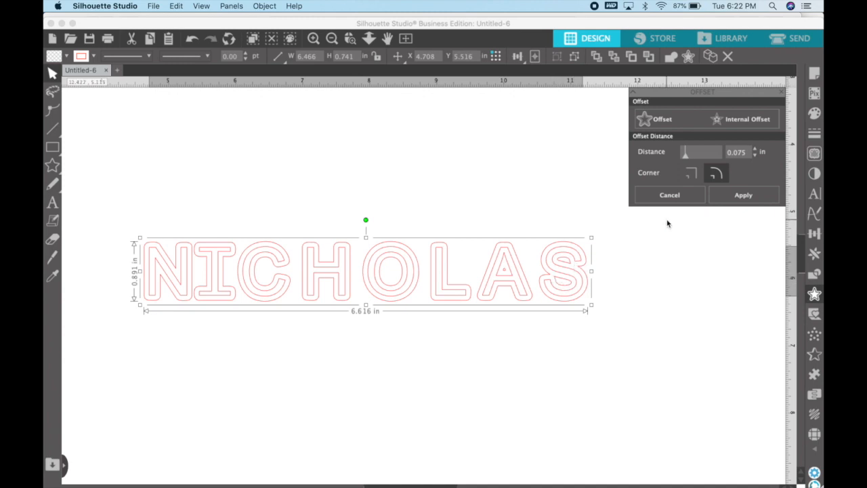
click(755, 156)
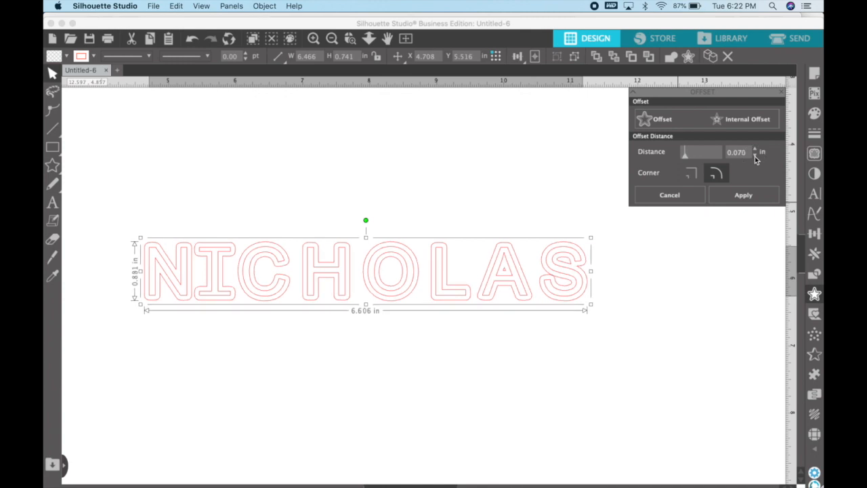
click(755, 156)
click(755, 156)
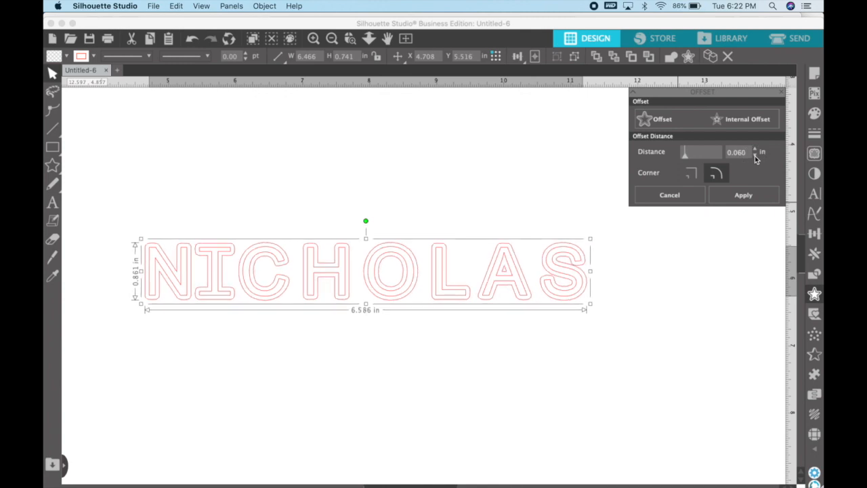
click(755, 156)
click(755, 156)
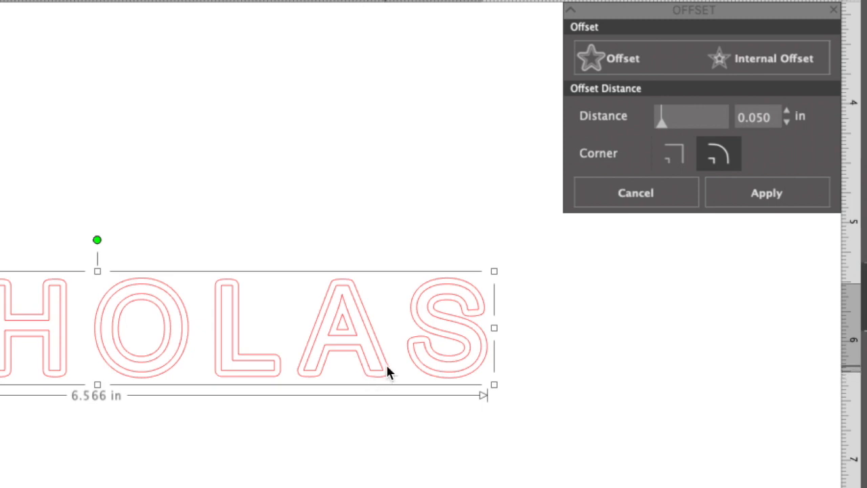
Preview square corners on the offset, and apply it with rounded corners
click(679, 154)
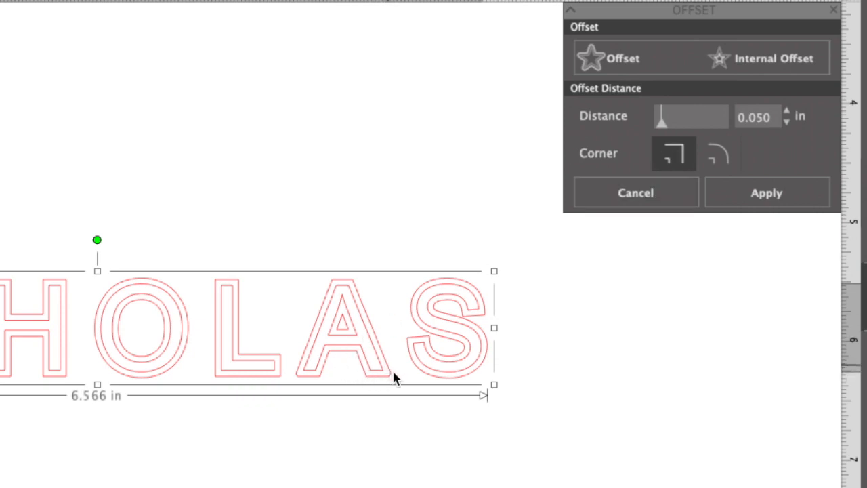
click(724, 160)
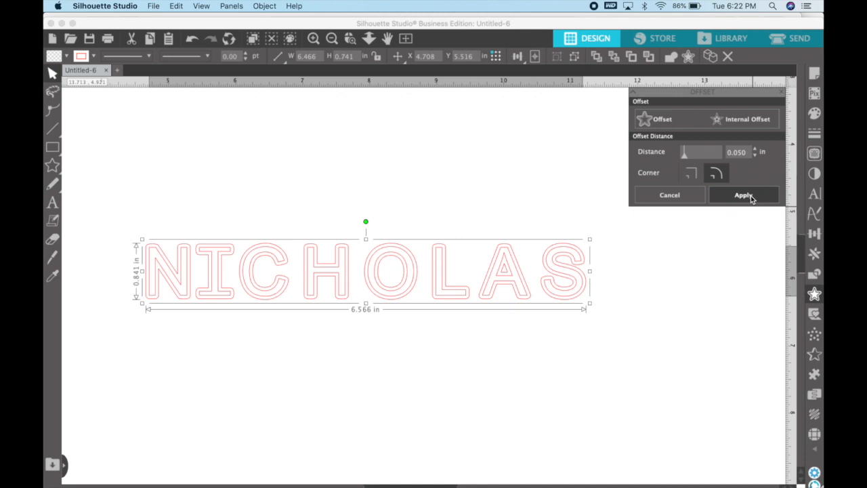
click(743, 195)
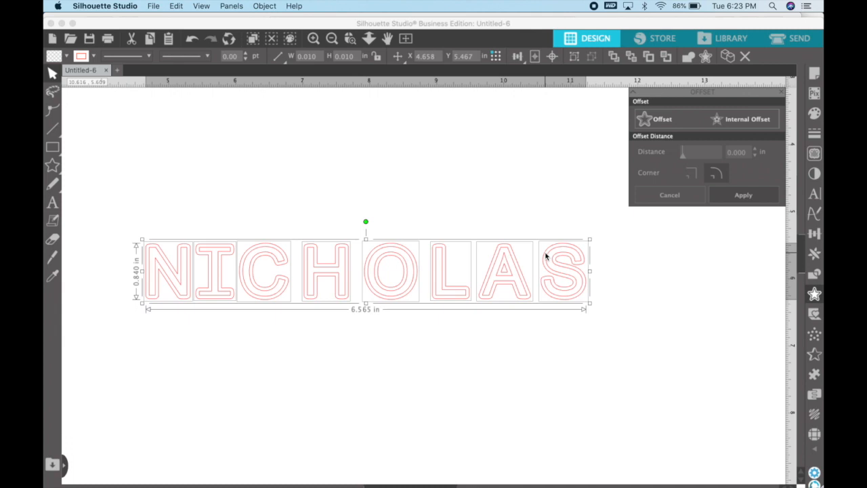
Move the offset letters up about 1.1 in, clear of the original thin letters
key(Up)
key(Up)
key(Up)
key(Up)
key(Up)
key(Up)
key(Up)
key(Up)
key(Up)
key(Up)
key(Up)
key(Up)
key(Up)
key(Up)
key(Up)
key(Up)
key(Up)
key(Up)
key(Up)
key(Up)
key(Up)
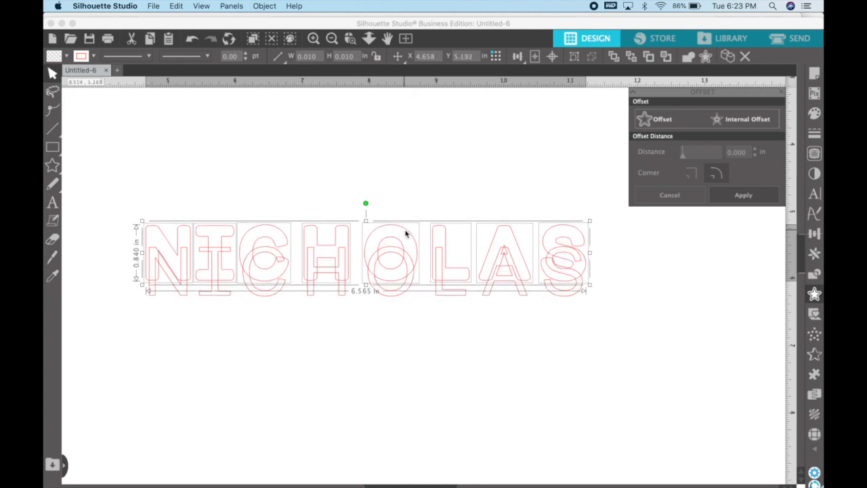
drag(407, 234, 409, 176)
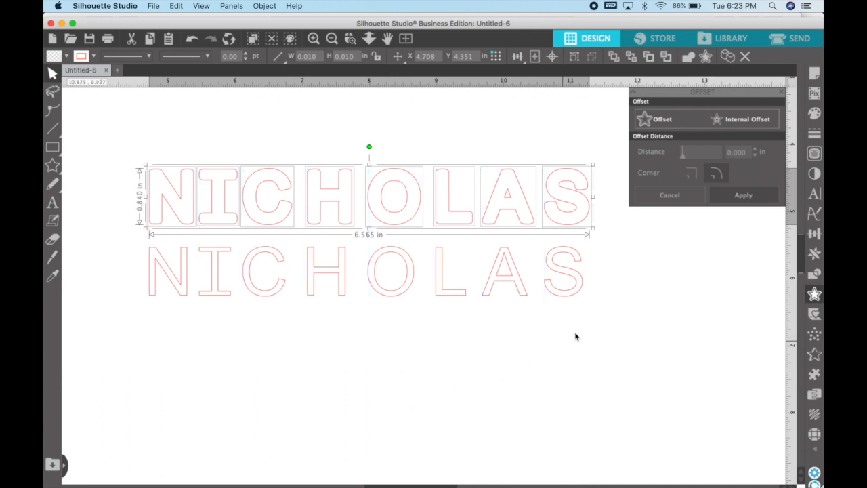
Select the original thin letters and move them well away, below and to the left of the offset letters
drag(589, 330, 138, 250)
click(452, 293)
drag(452, 292, 45, 432)
scroll(520, 364, right, 5)
scroll(521, 364, up, 3)
scroll(521, 364, left, 2)
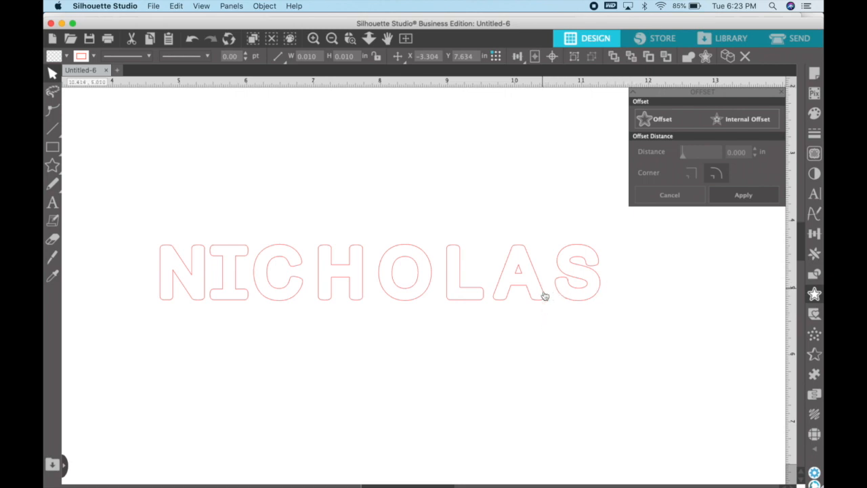
Select all the offset letters and space them evenly horizontally
drag(130, 239, 617, 304)
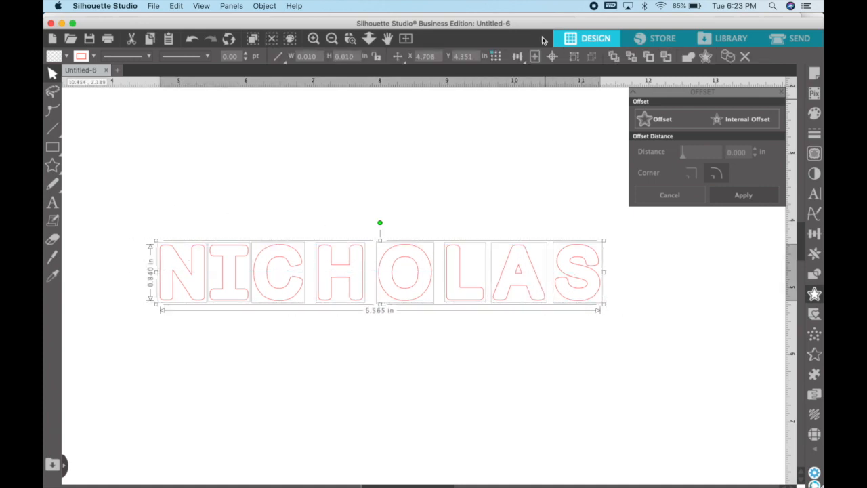
click(517, 56)
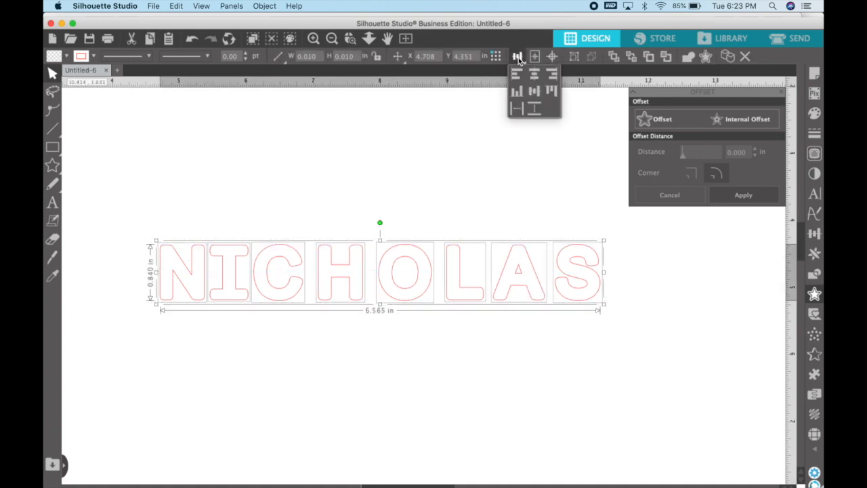
click(517, 110)
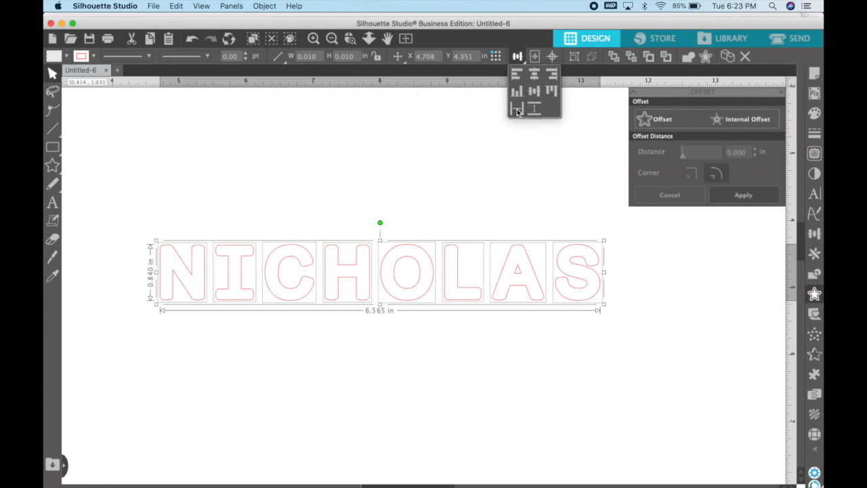
click(569, 367)
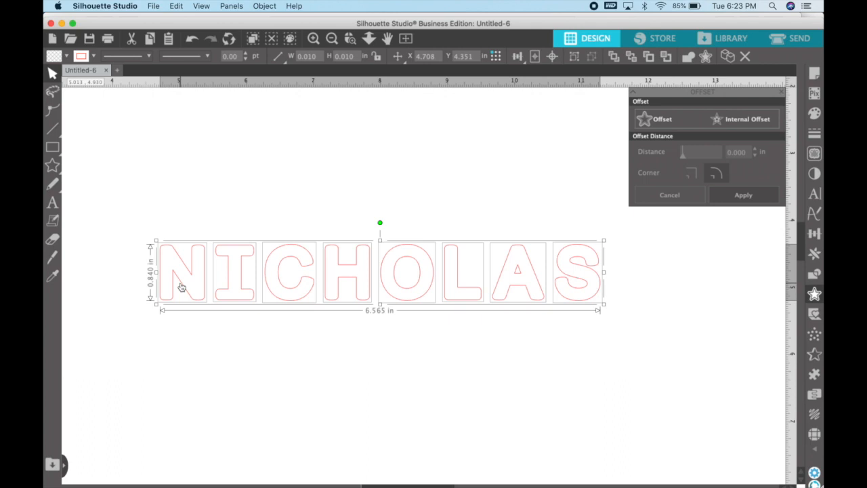
click(377, 346)
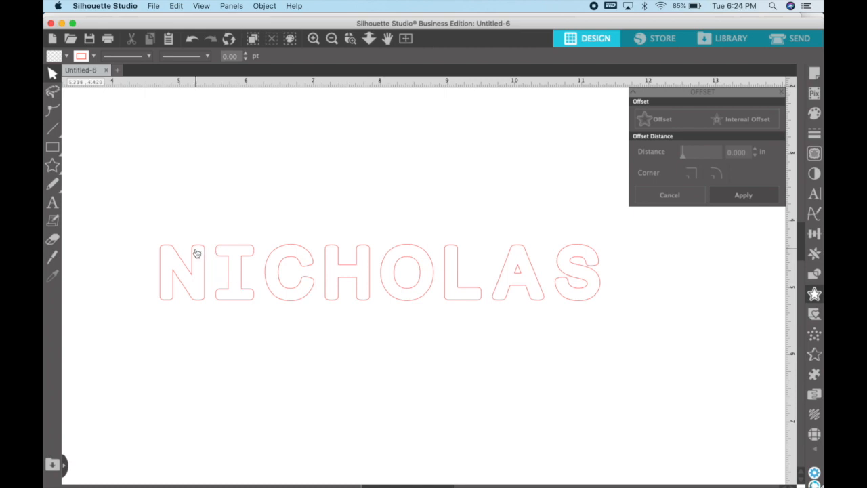
Point-edit the N, raising the middle point atop its right stem slightly to round the end, and finish editing
scroll(195, 250, up, 3)
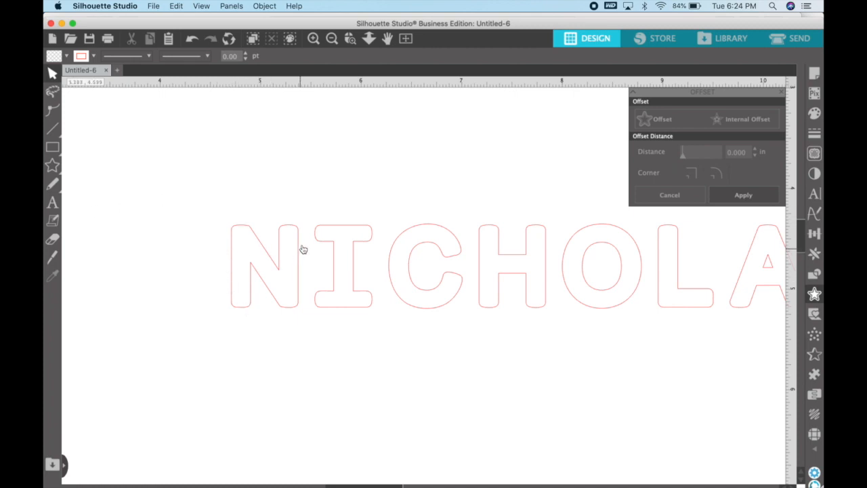
click(349, 39)
drag(203, 203, 310, 331)
scroll(486, 333, right, 5)
double_click(382, 163)
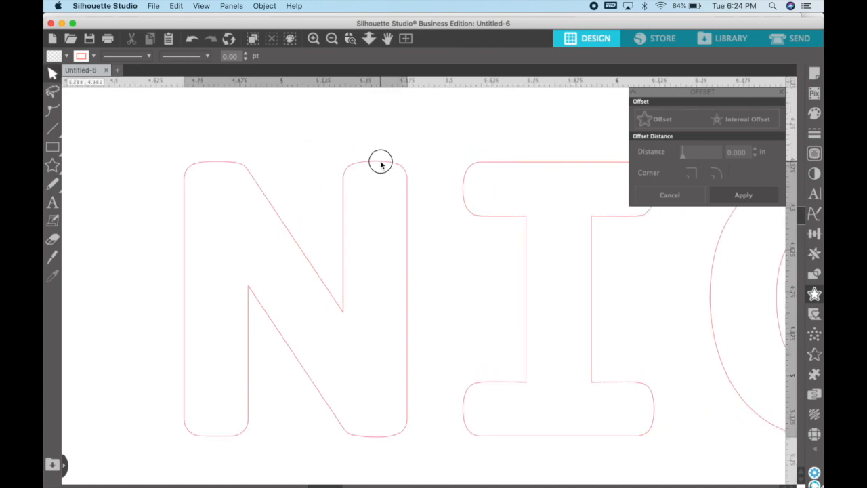
drag(374, 164, 372, 154)
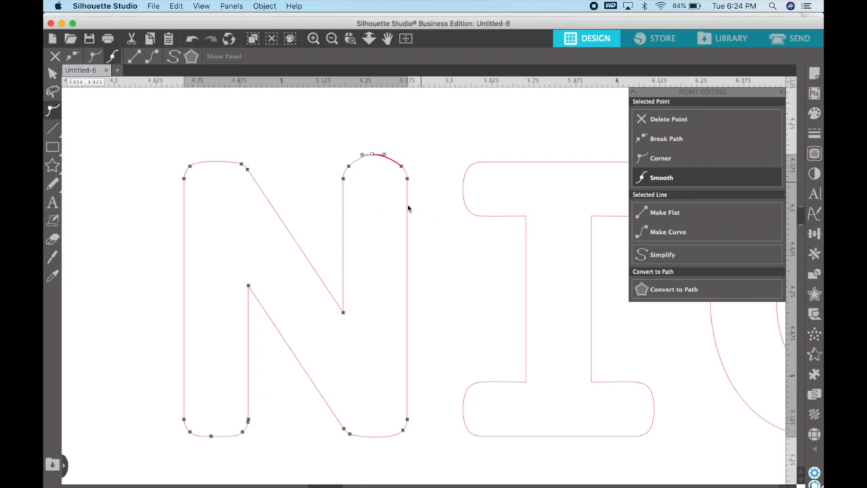
click(374, 154)
click(332, 38)
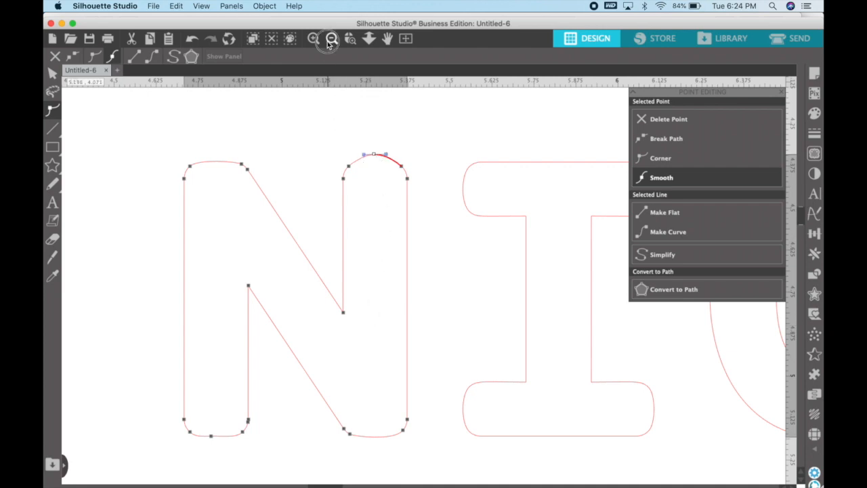
scroll(468, 309, right, 4)
scroll(467, 309, up, 1)
scroll(467, 310, right, 3)
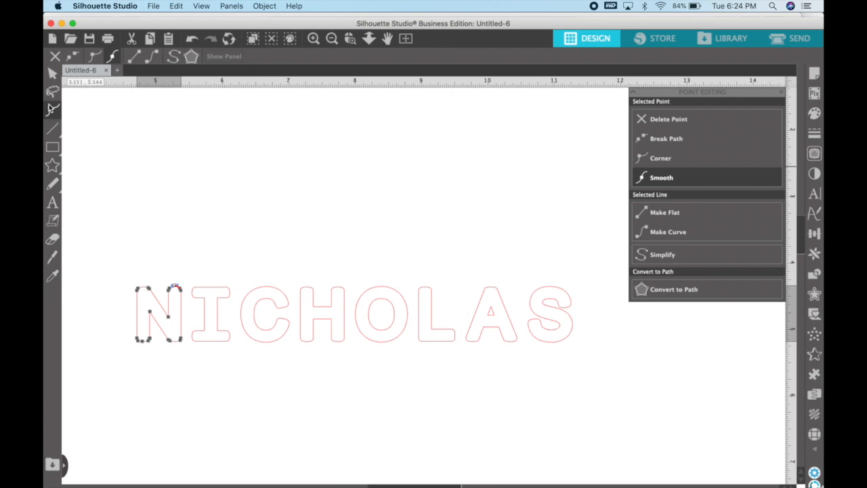
click(53, 73)
click(358, 214)
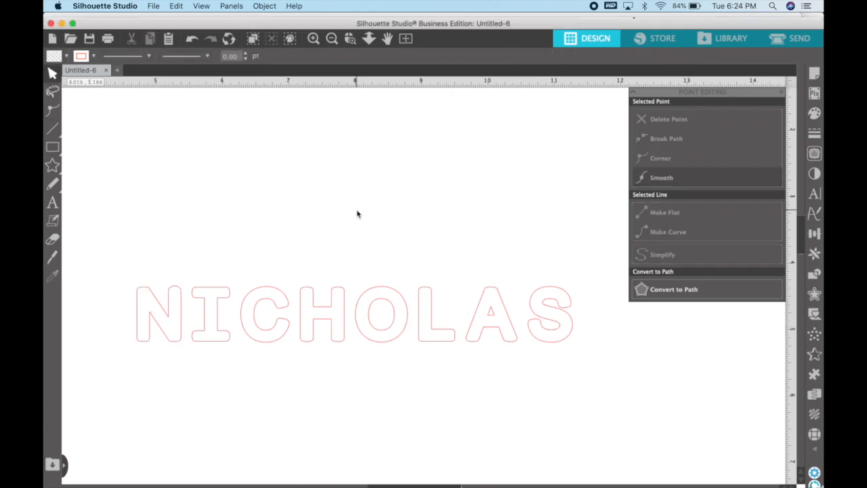
Draw a rounded rectangle about 7.42 by 1.55 in around the name
scroll(568, 379, right, 2)
scroll(568, 378, left, 2)
click(632, 92)
scroll(452, 215, down, 2)
scroll(452, 214, left, 1)
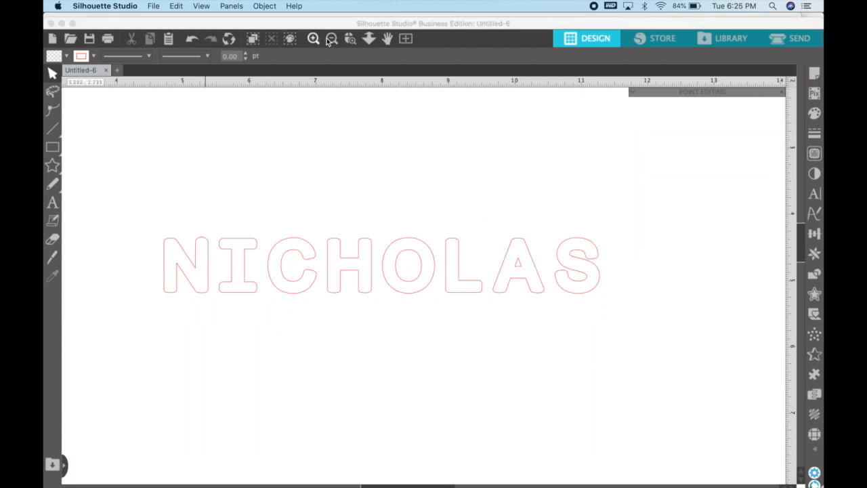
mouse_move(49, 153)
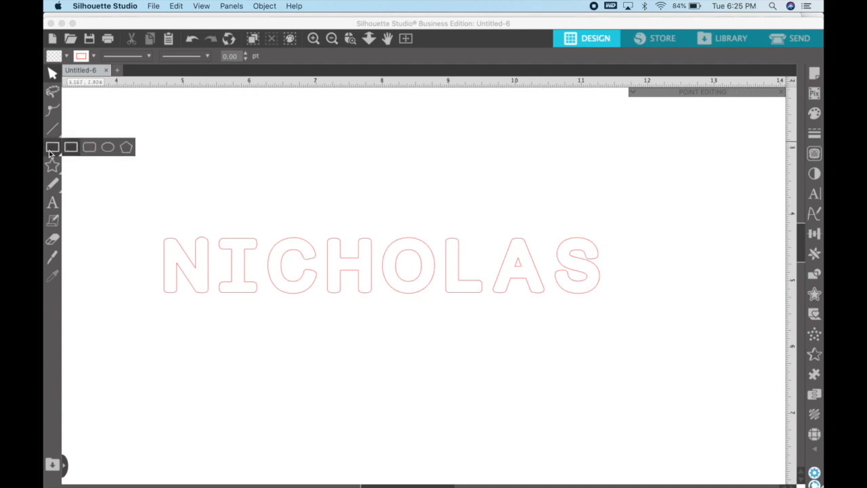
click(88, 150)
drag(139, 214, 631, 315)
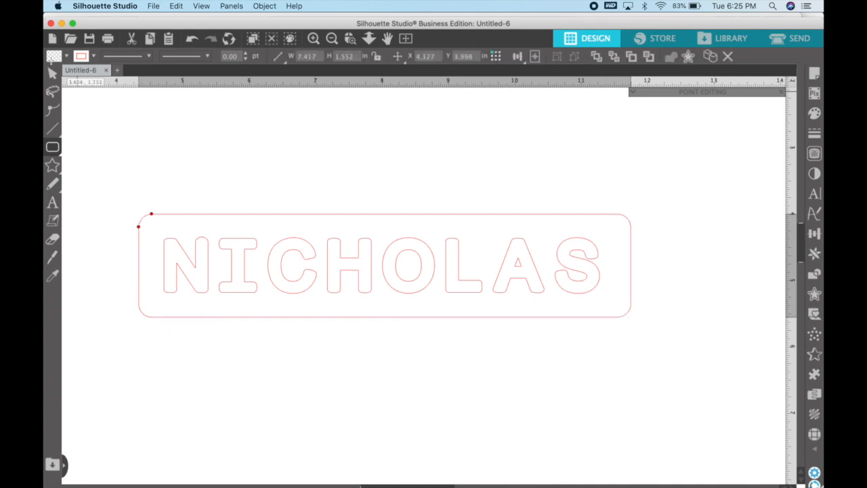
Select the offset A and O and release their compound paths, then clear the selection
click(52, 73)
drag(605, 241, 162, 272)
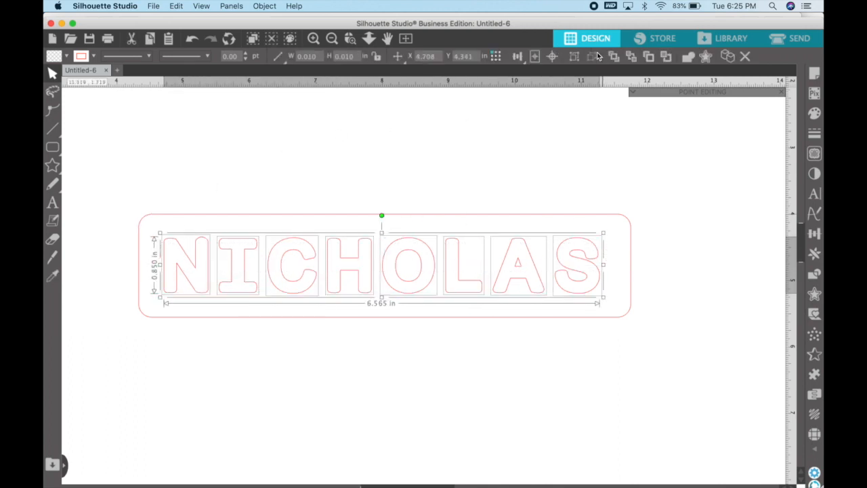
click(608, 134)
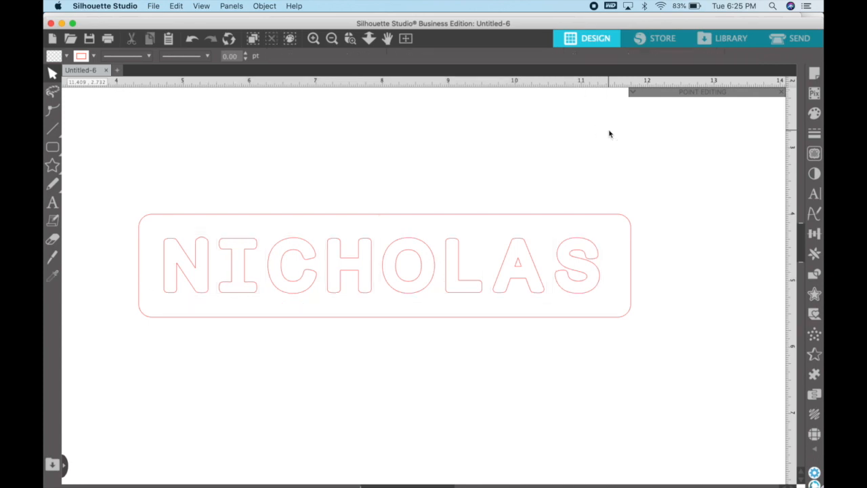
click(520, 269)
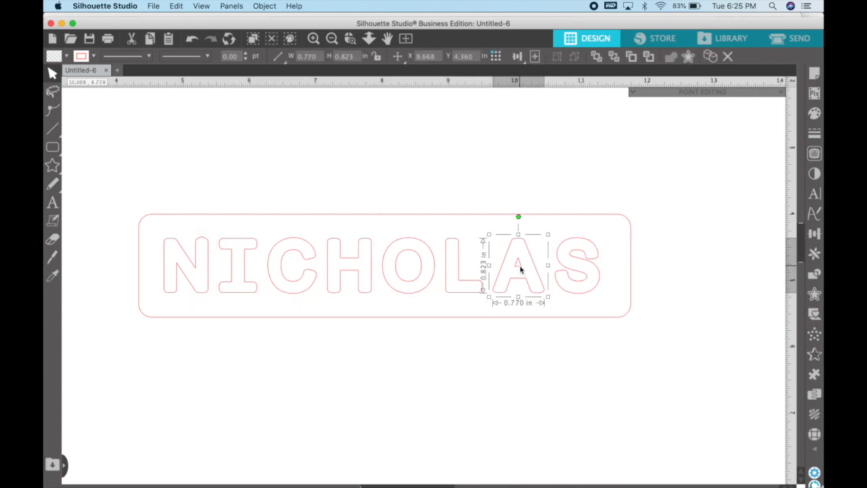
shift+click(423, 274)
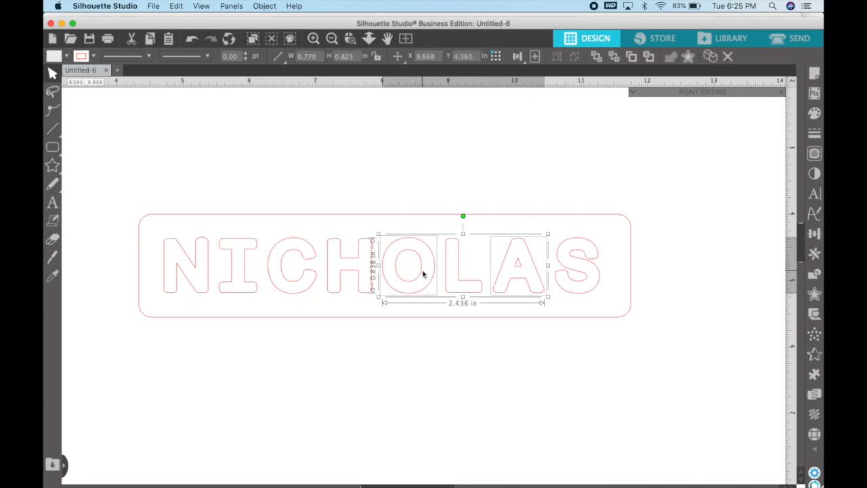
click(263, 6)
click(312, 133)
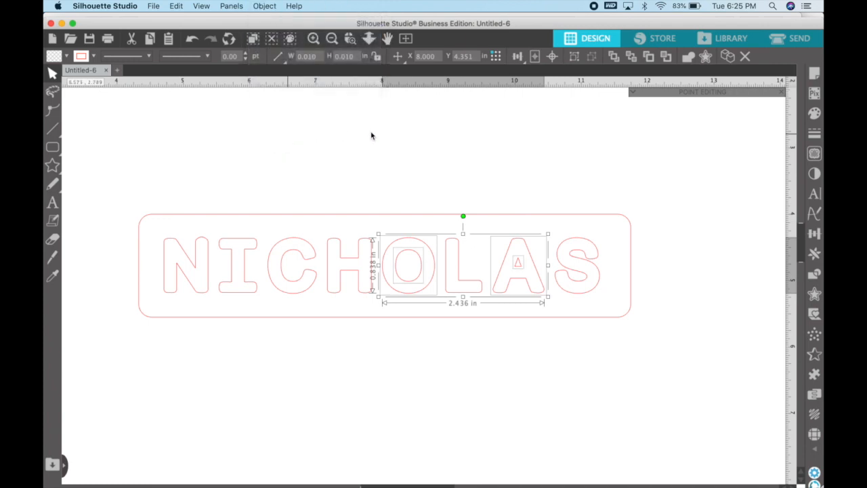
click(433, 141)
Set the line color of the inner shapes of the O and the A to blue
click(415, 256)
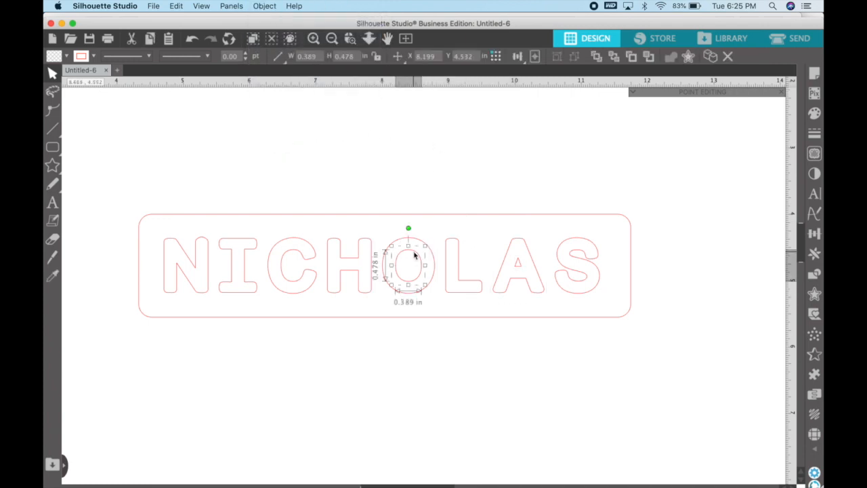
shift+click(518, 264)
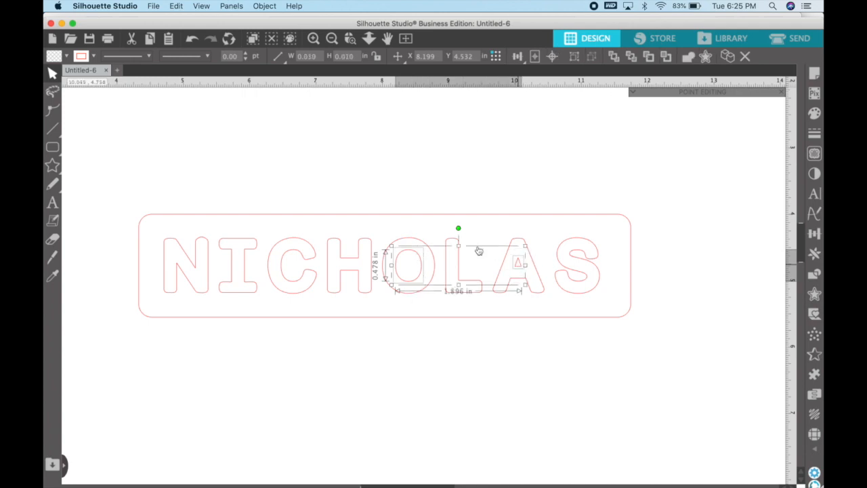
click(94, 56)
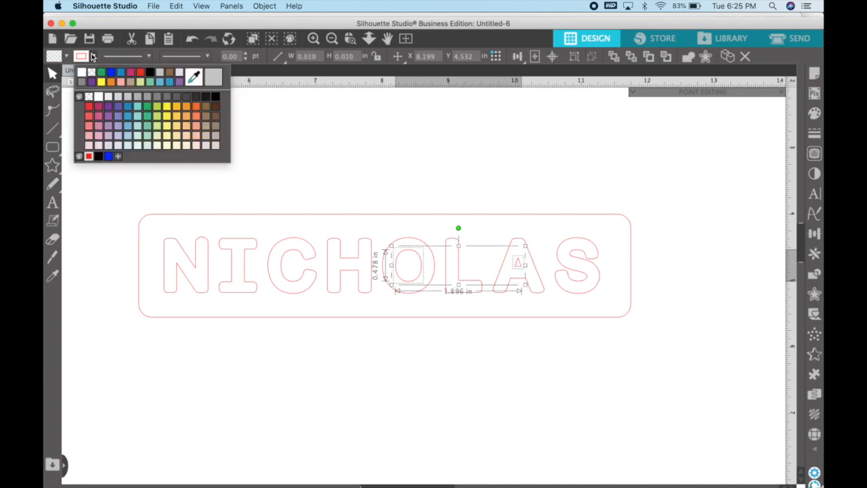
click(113, 74)
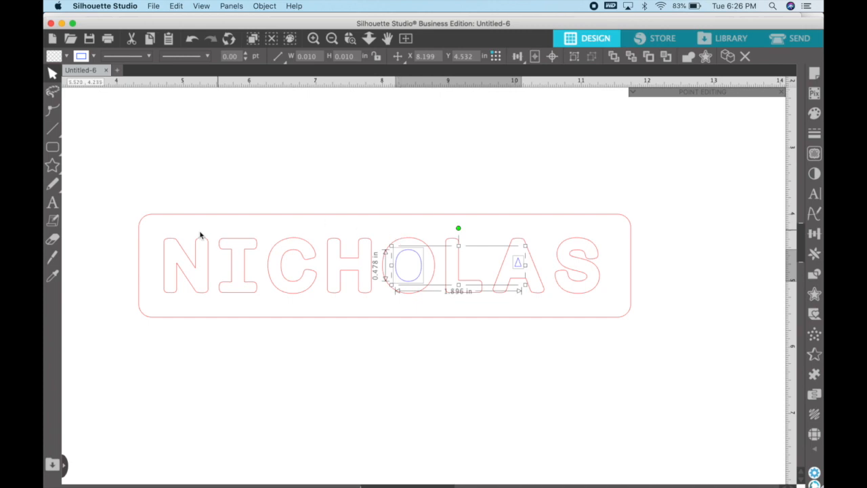
click(186, 161)
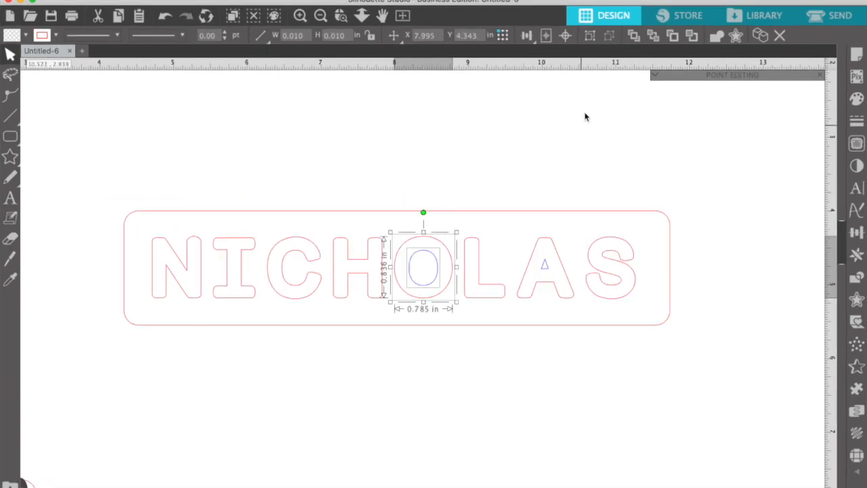
Group the A's outer outline with its blue inner triangle
click(556, 250)
click(555, 251)
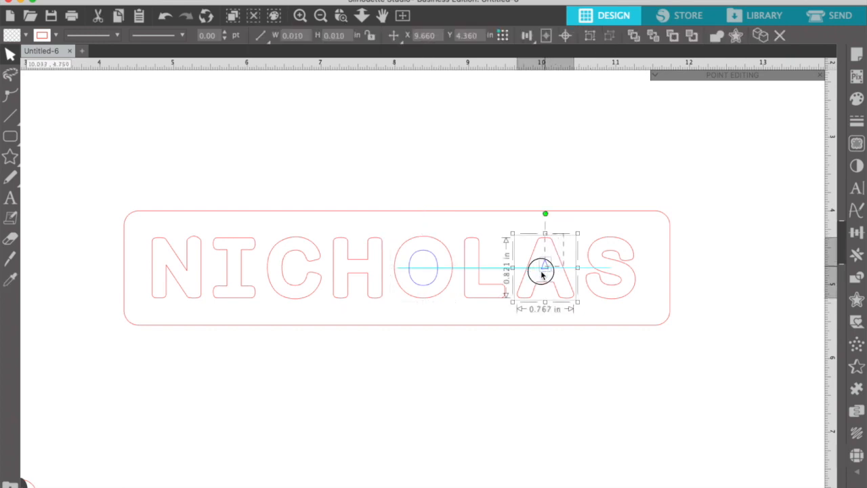
click(590, 39)
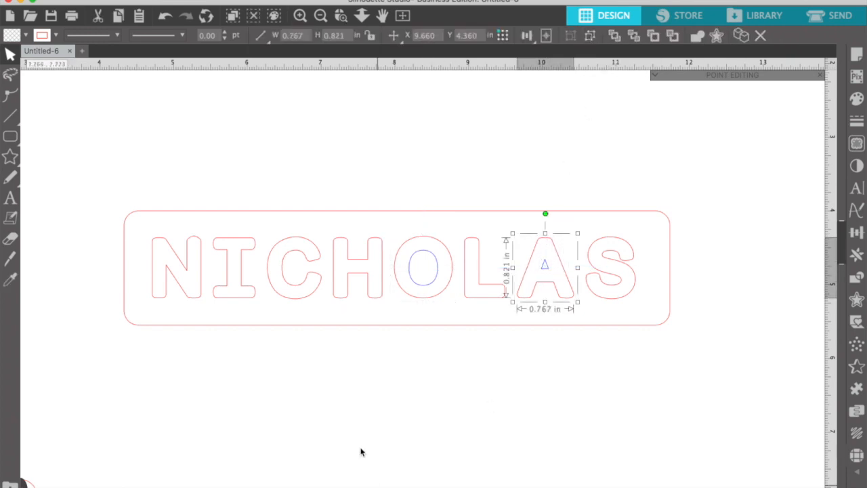
click(671, 251)
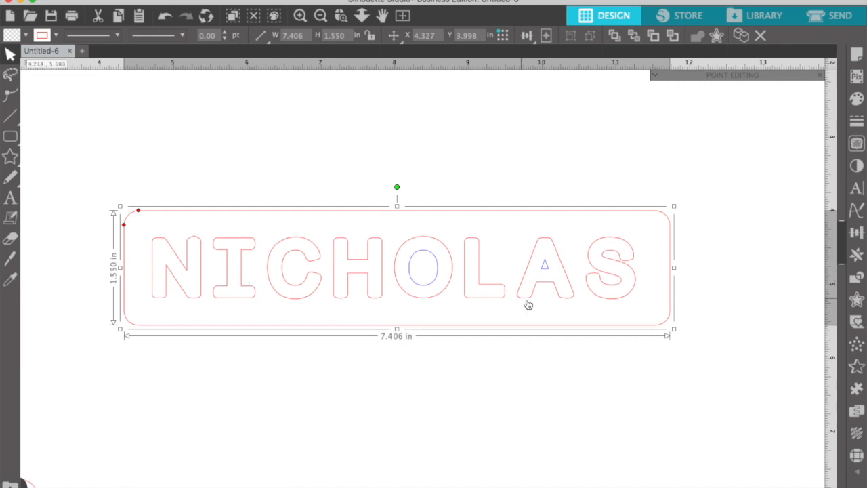
click(710, 262)
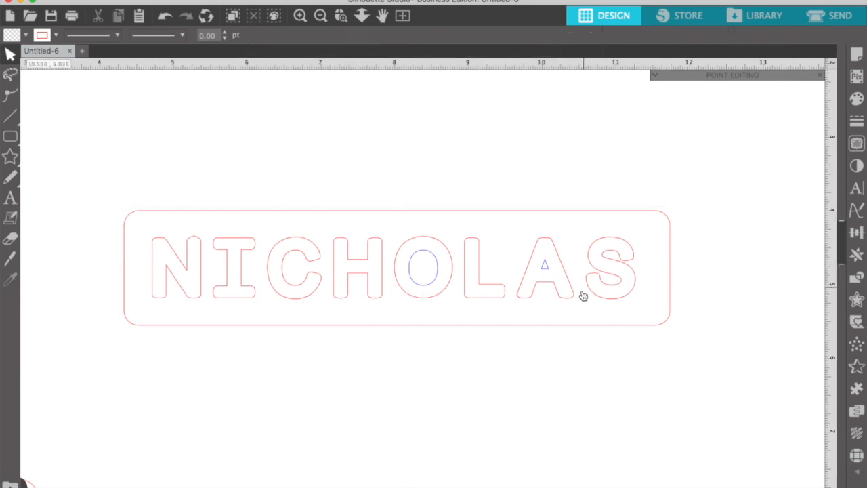
Move the letters from C through S left to close the gaps, and select all the letters
drag(273, 273, 248, 265)
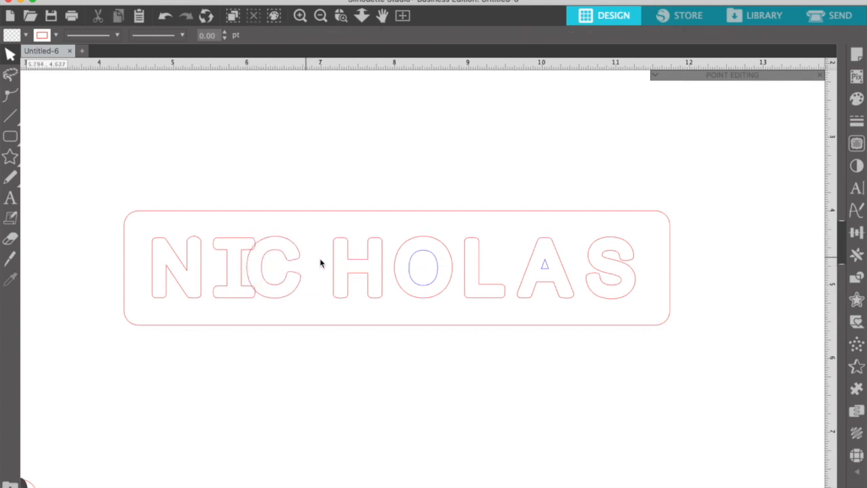
drag(337, 270, 314, 270)
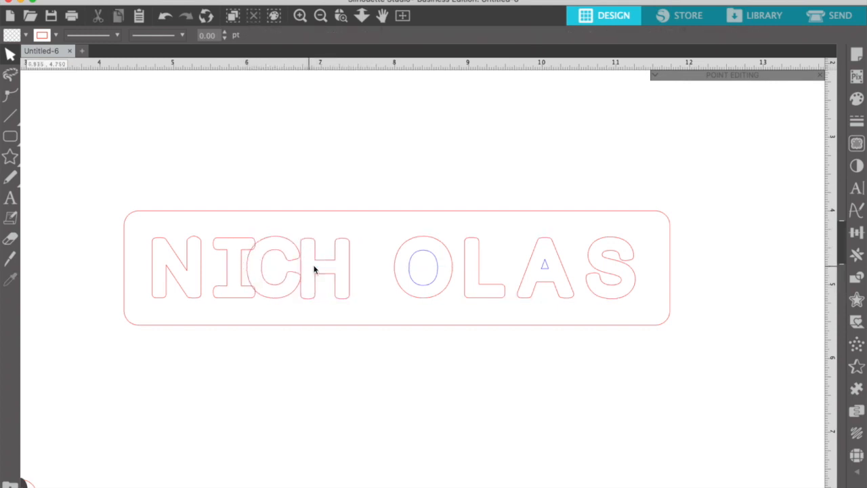
drag(397, 271, 360, 273)
drag(464, 269, 426, 267)
drag(526, 271, 468, 267)
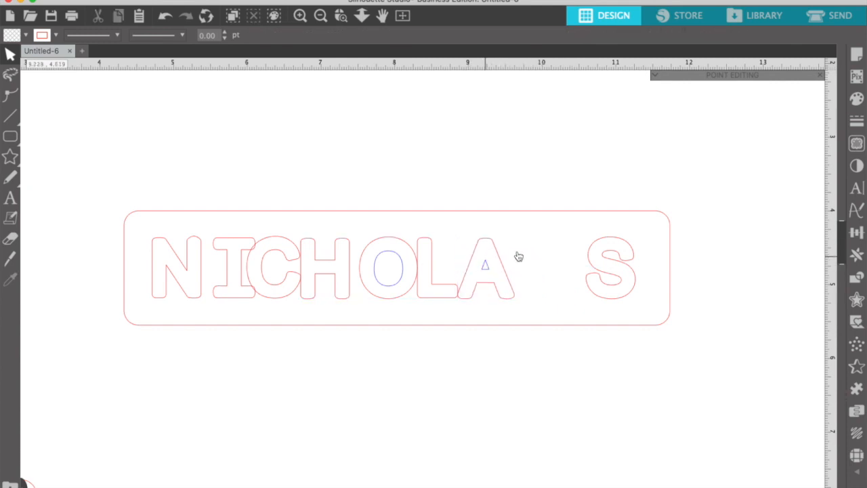
drag(585, 259, 165, 246)
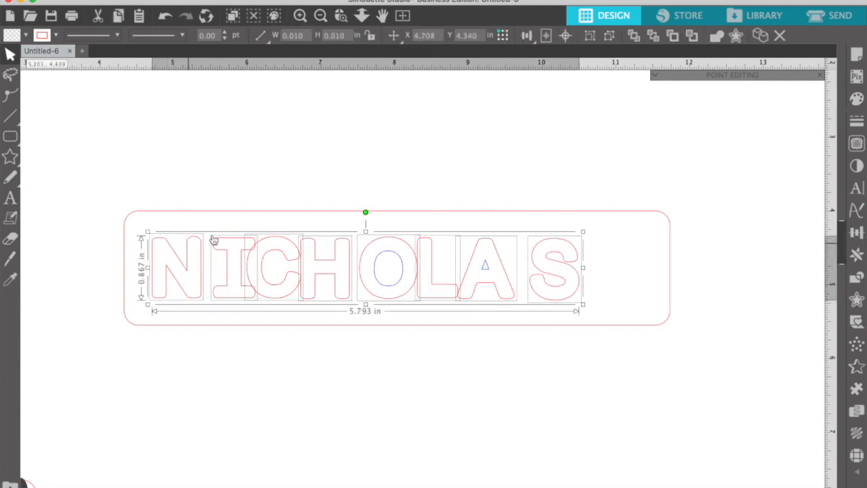
Space the selected letters evenly in the horizontal direction and clear the selection
click(527, 35)
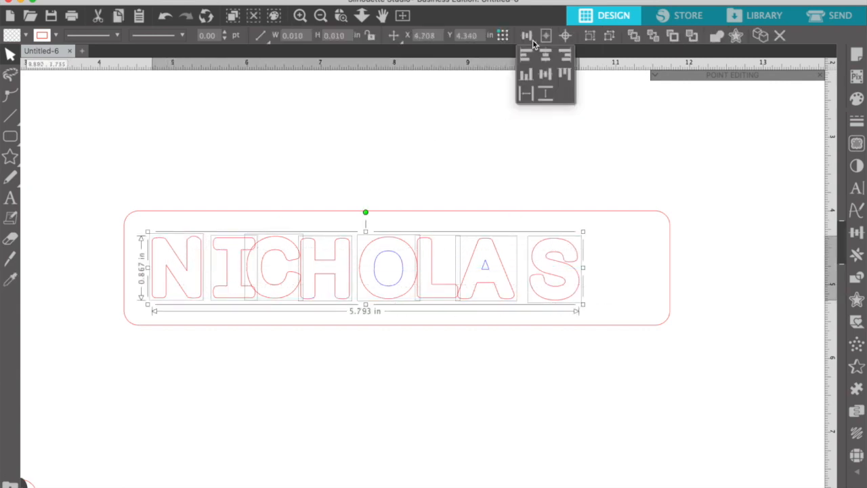
click(527, 95)
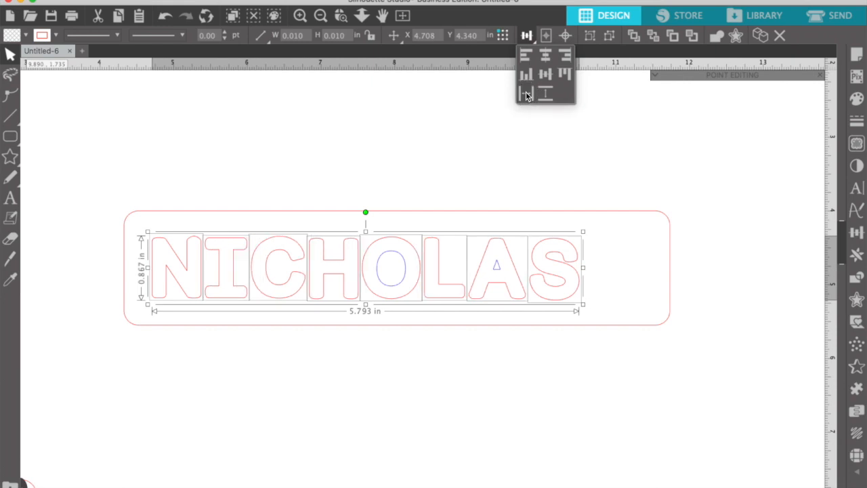
click(373, 391)
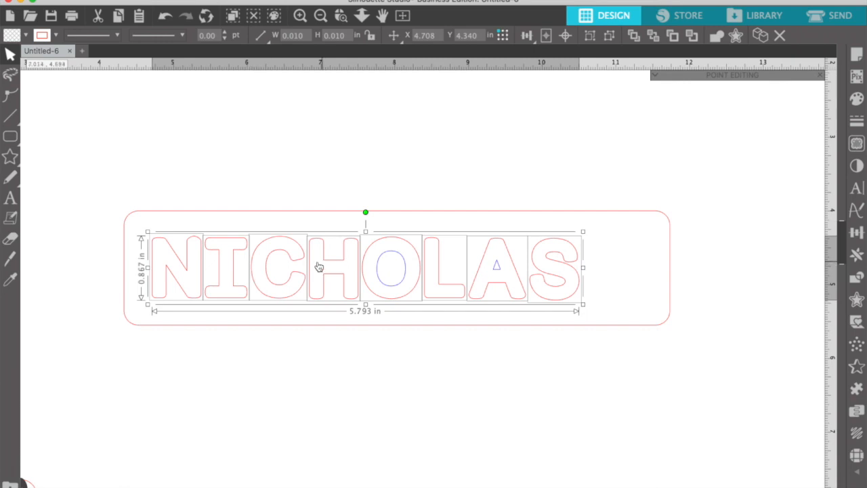
click(480, 193)
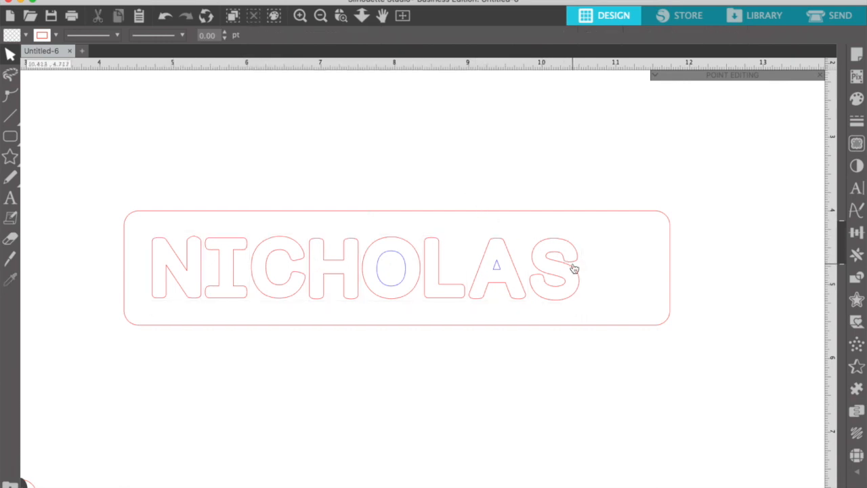
Shift the S slightly right, then reselect all the letters and distribute them evenly horizontally
drag(571, 269, 584, 269)
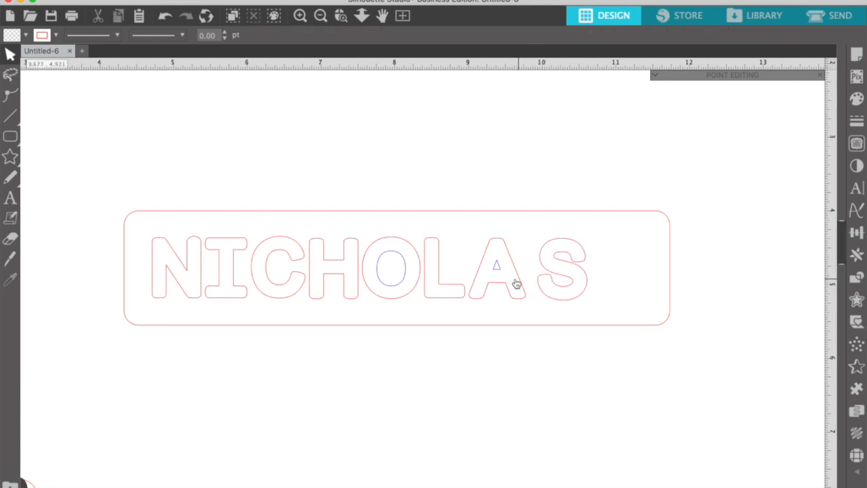
drag(530, 304, 145, 256)
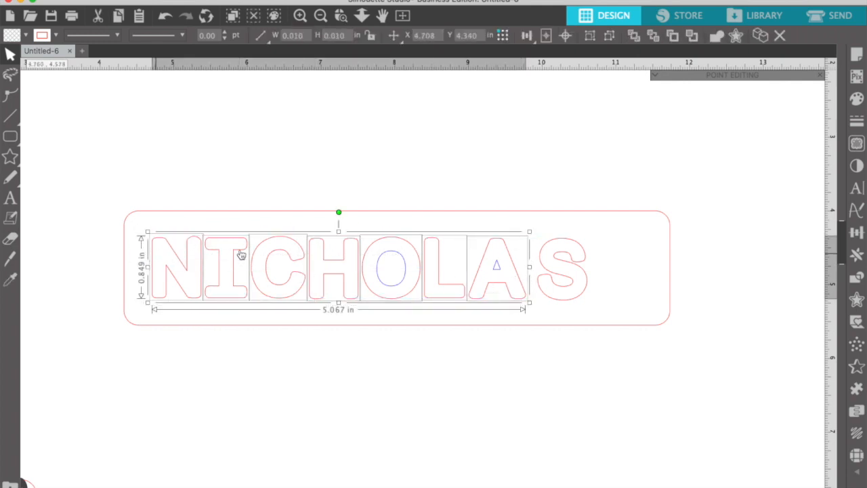
shift+click(560, 278)
click(526, 35)
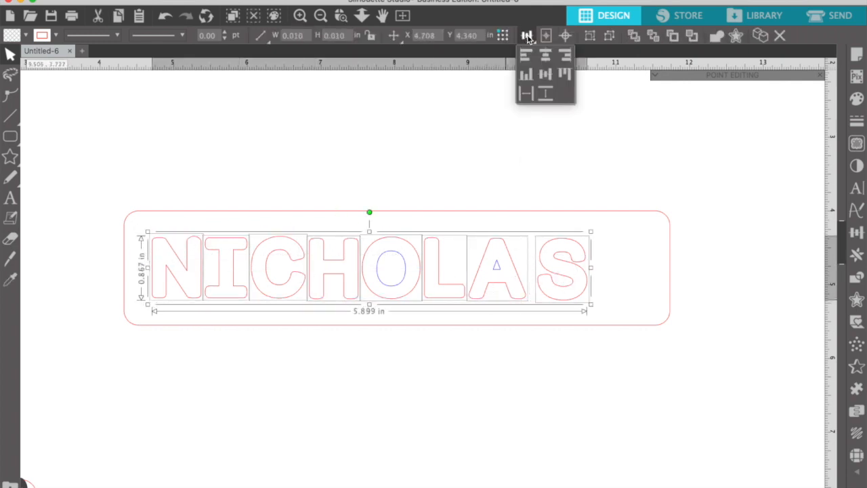
click(526, 95)
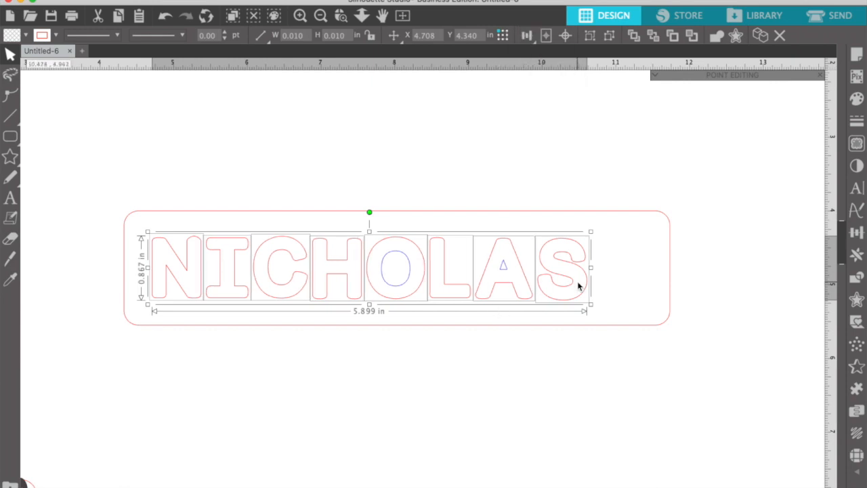
Align the letters along their bottom edges and enlarge them to about 7.00 by 1.00 in within the frame
click(528, 37)
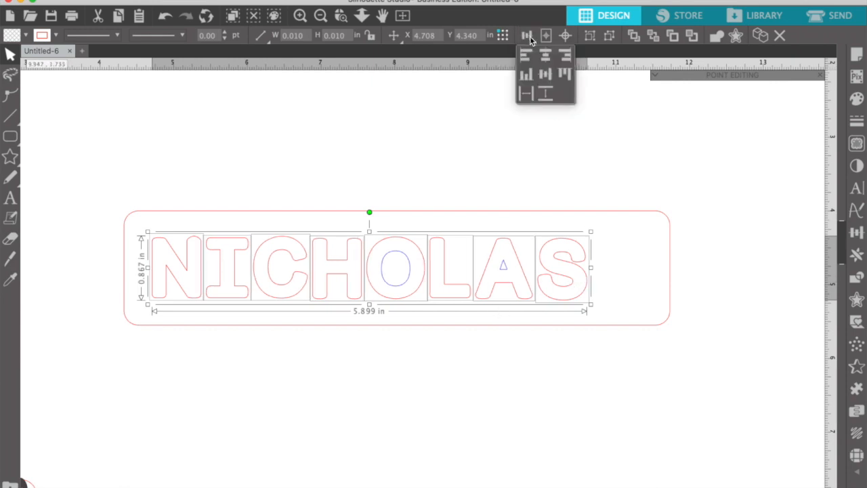
click(526, 75)
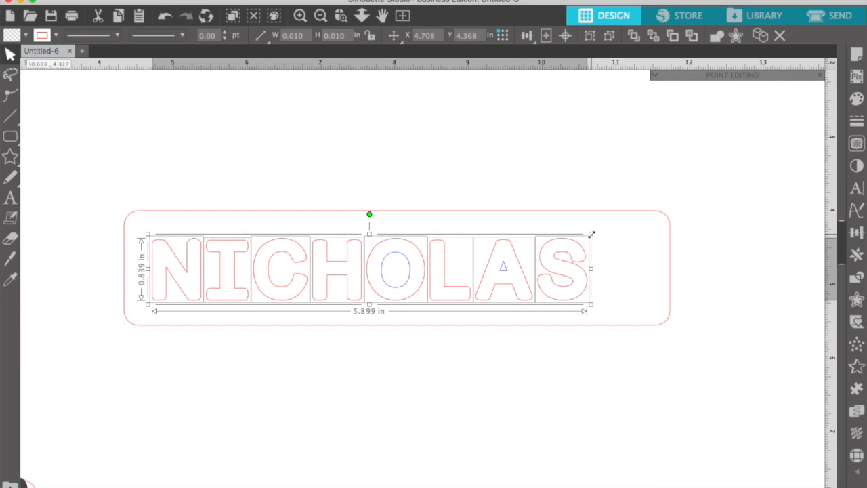
drag(590, 234, 655, 182)
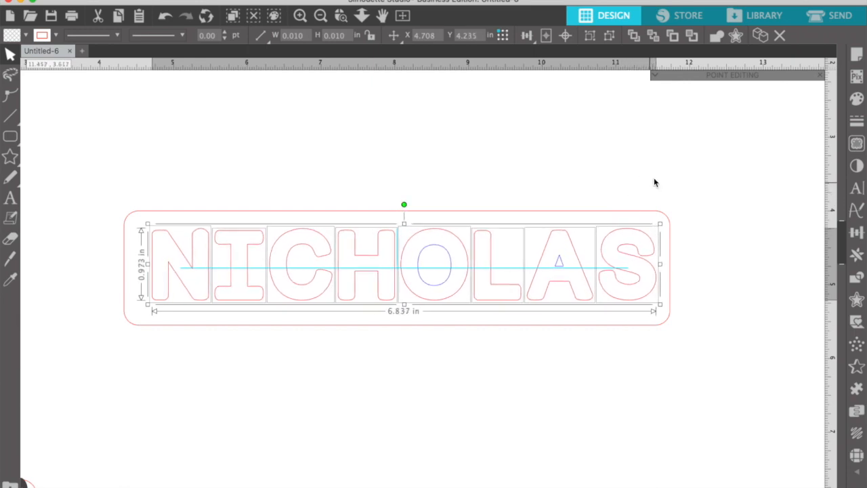
drag(148, 304, 140, 319)
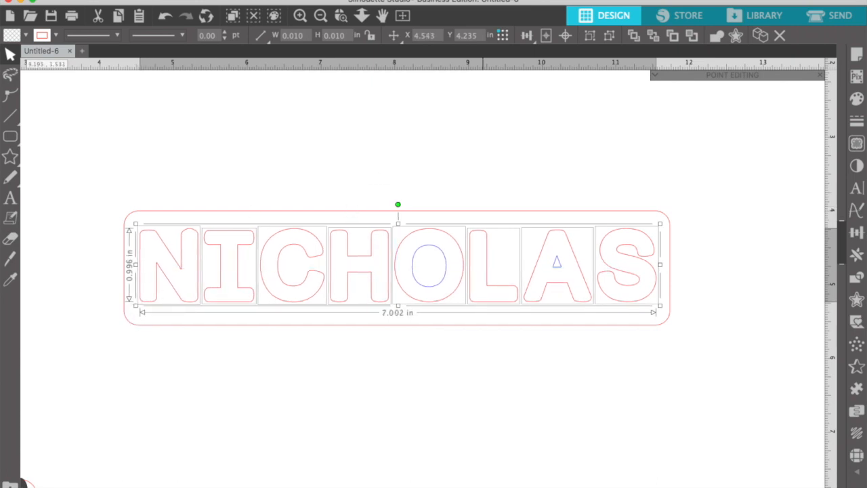
Group the letters and center them with the rounded rectangle
click(589, 37)
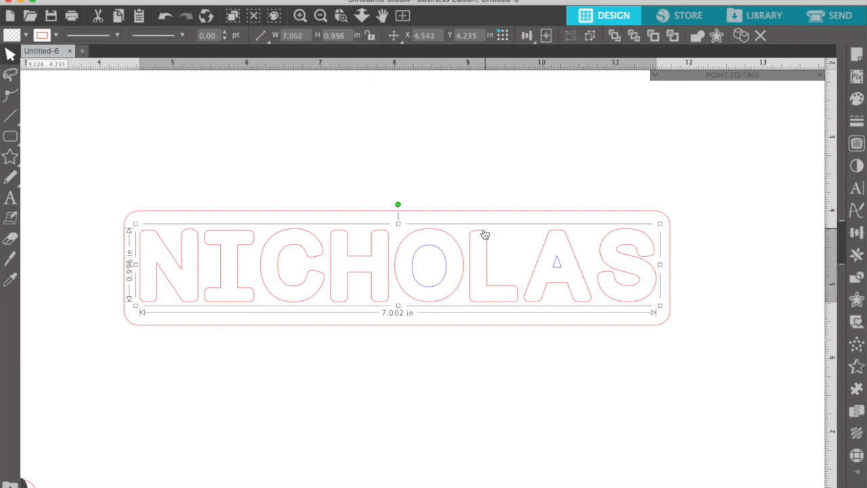
click(477, 217)
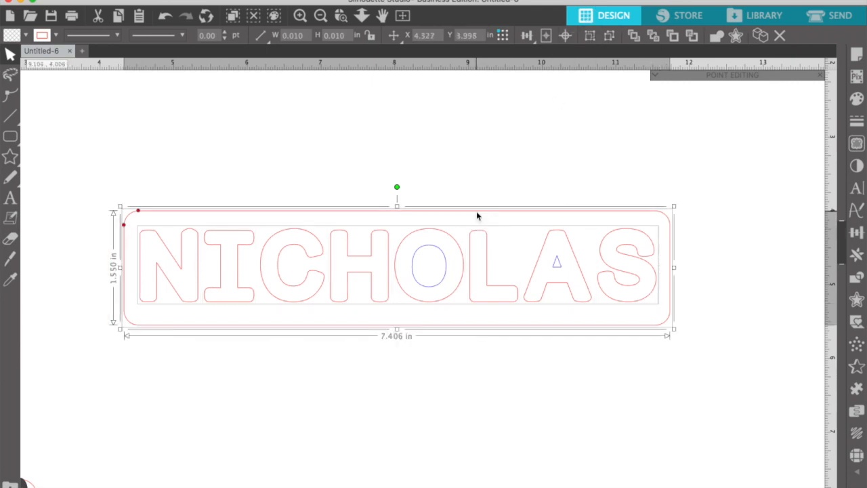
click(566, 38)
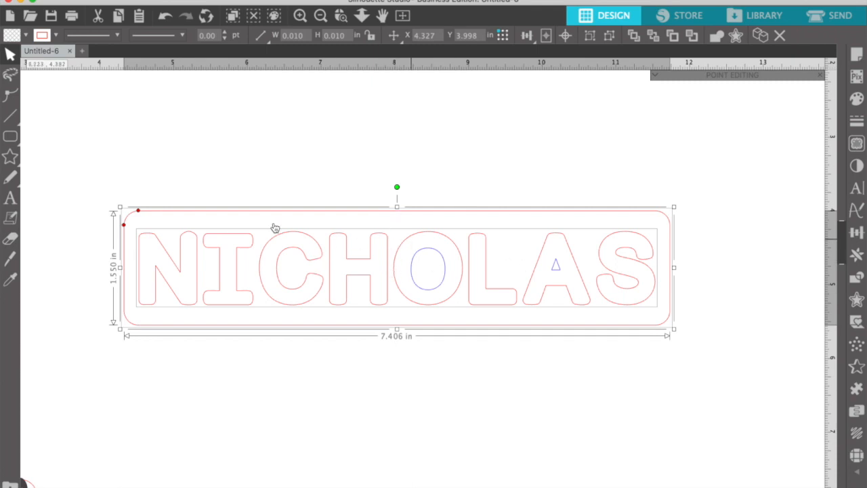
click(360, 171)
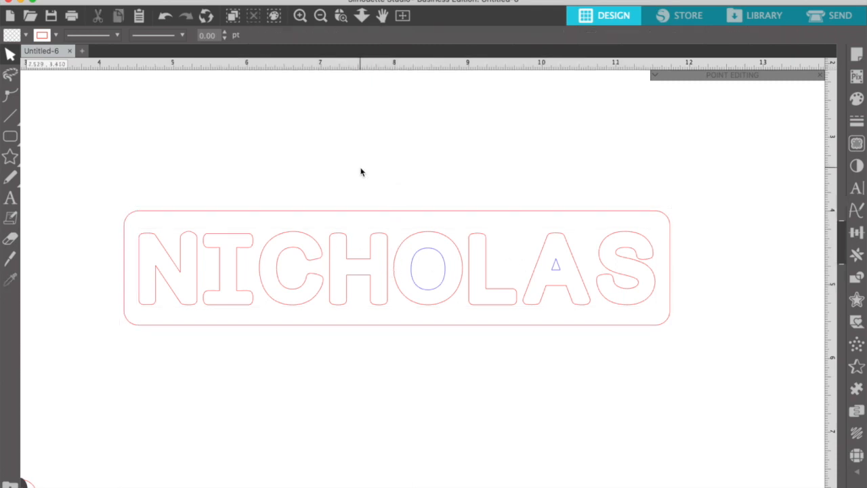
Group the letters with the rounded rectangle and scale them proportionally to a height of 3 in
drag(699, 199, 112, 348)
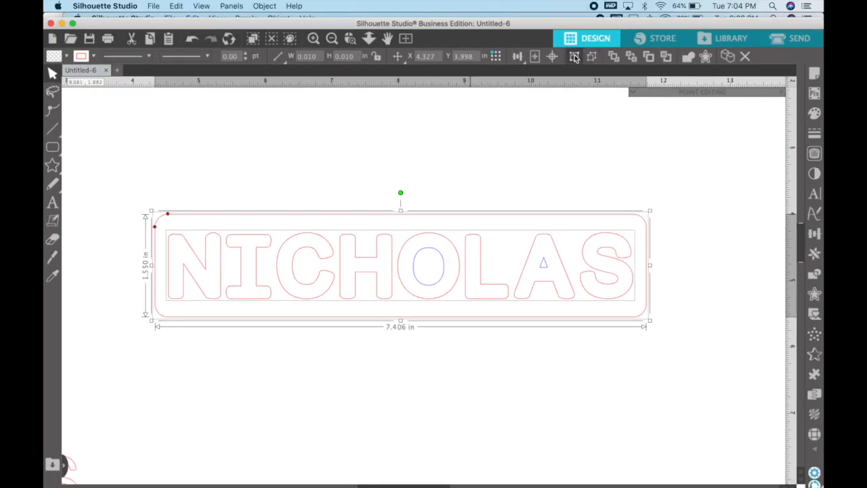
click(533, 57)
double_click(356, 56)
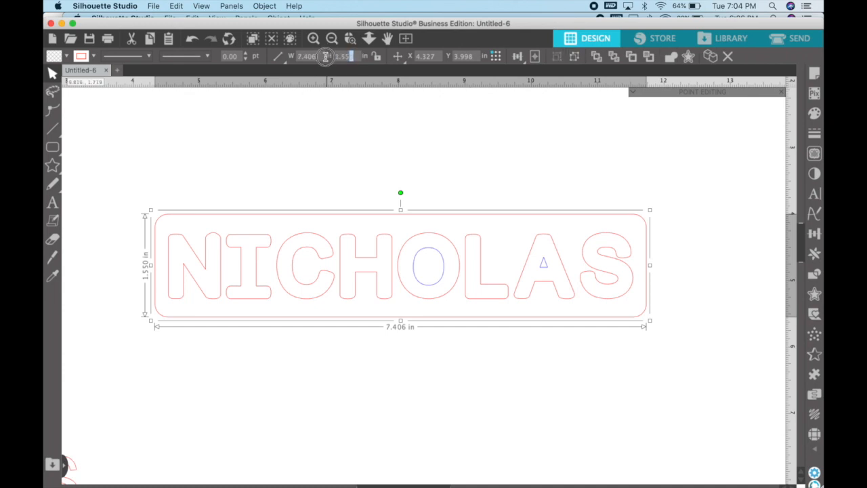
text(3)
click(378, 58)
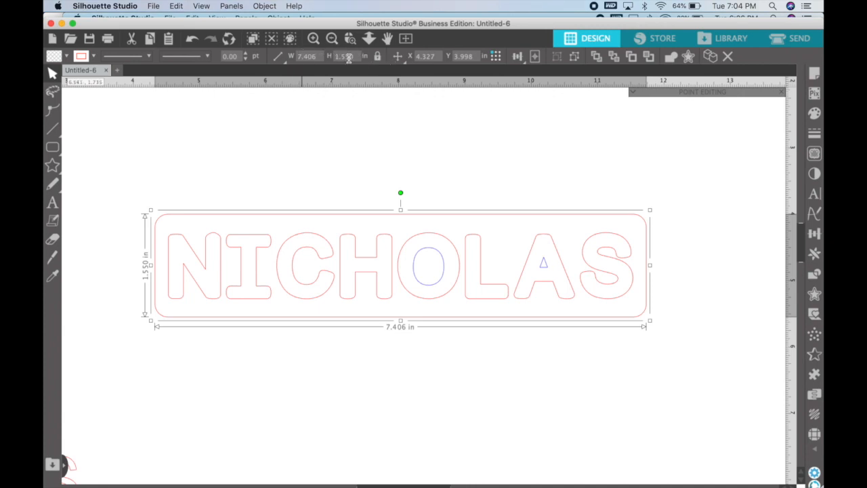
click(345, 57)
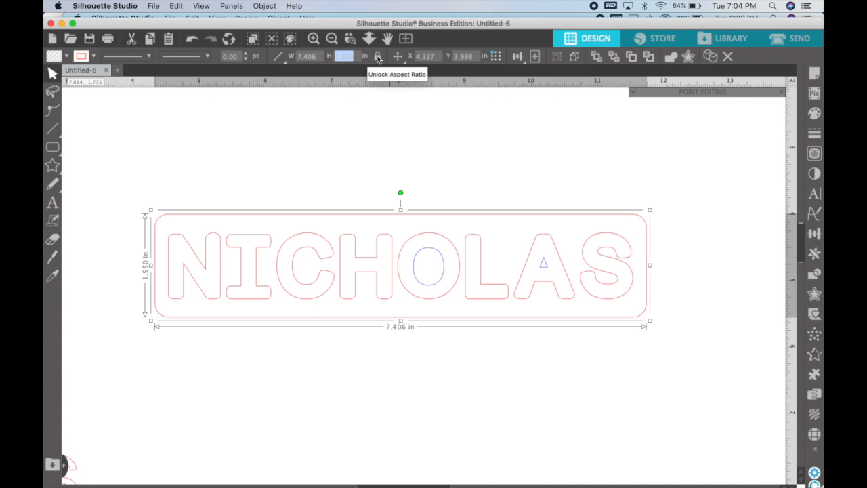
text(3)
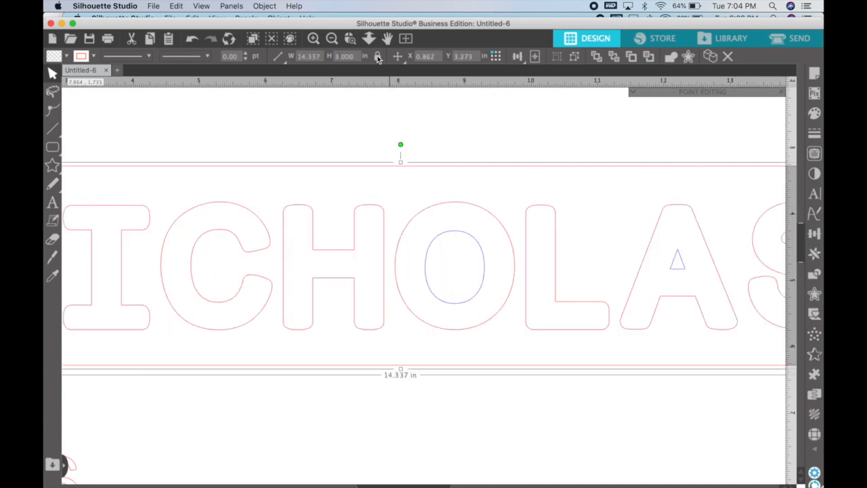
click(331, 38)
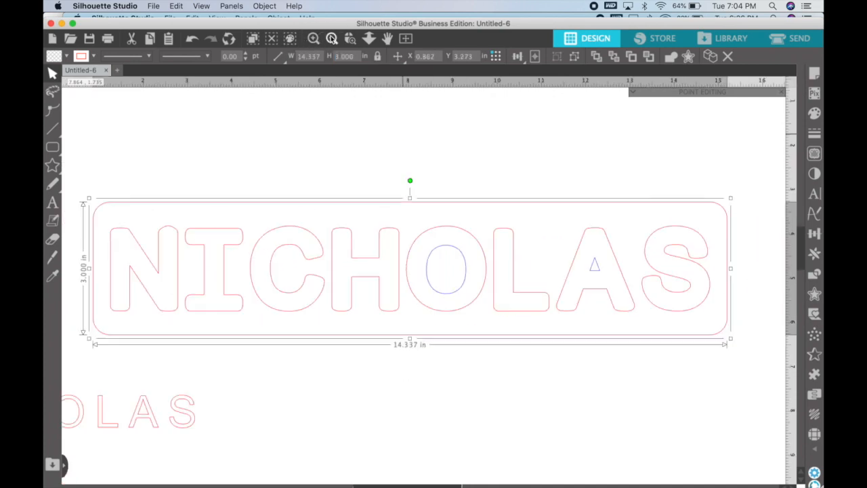
click(331, 38)
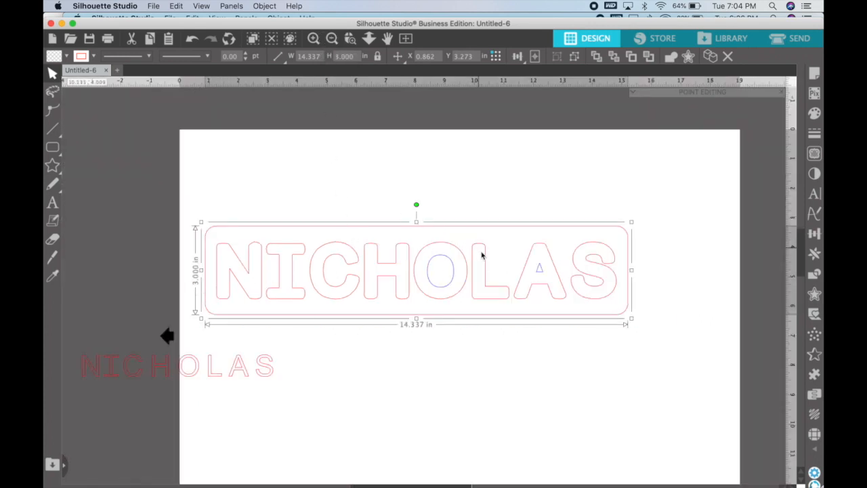
click(495, 344)
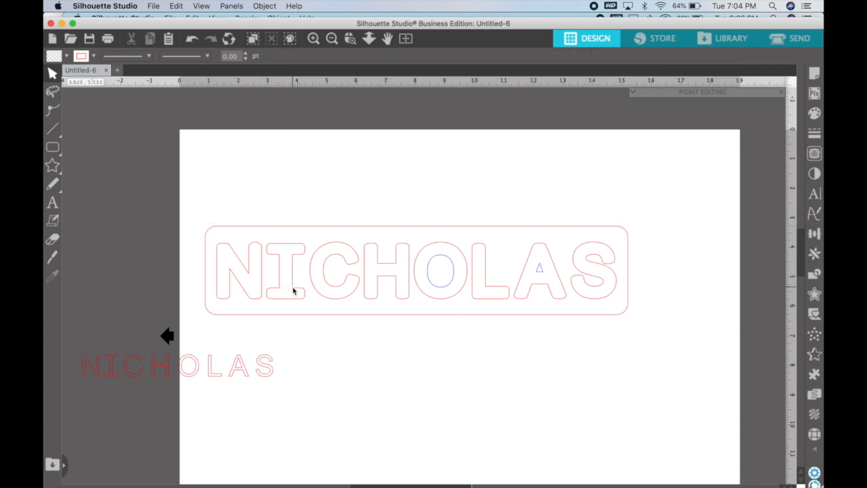
Ungroup the design and stretch the letter group vertically within the rounded rectangle to about 2.3 in high
click(344, 262)
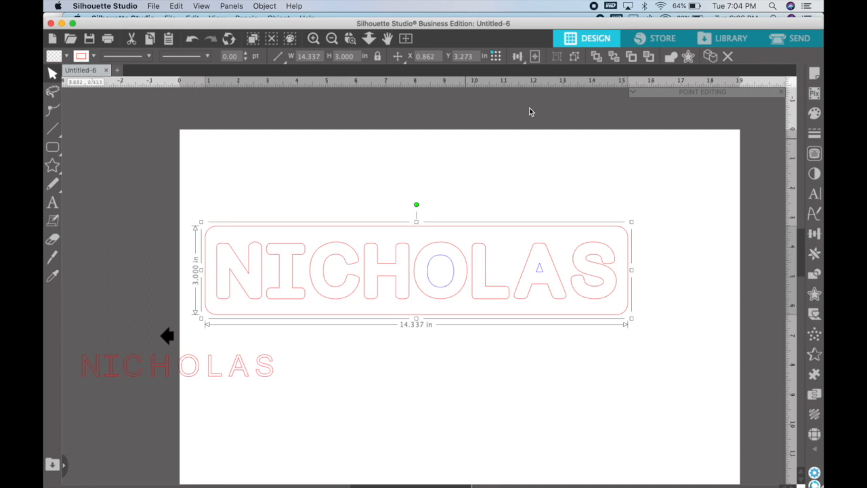
click(575, 59)
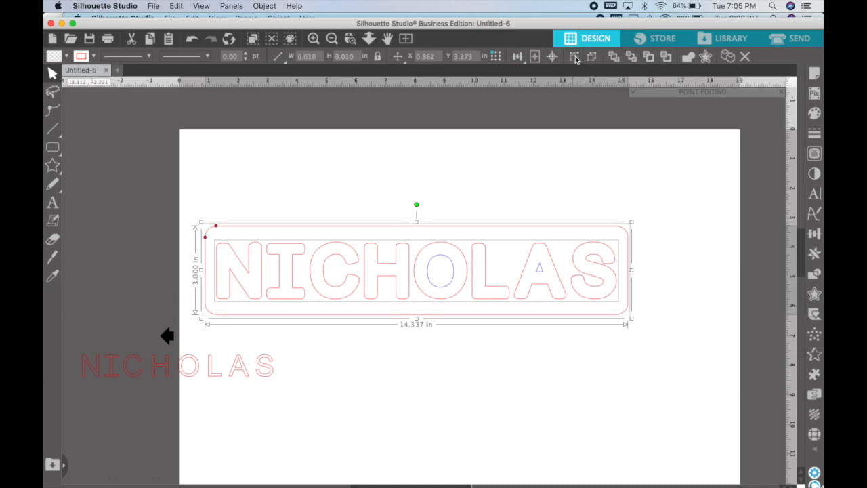
click(388, 204)
click(371, 249)
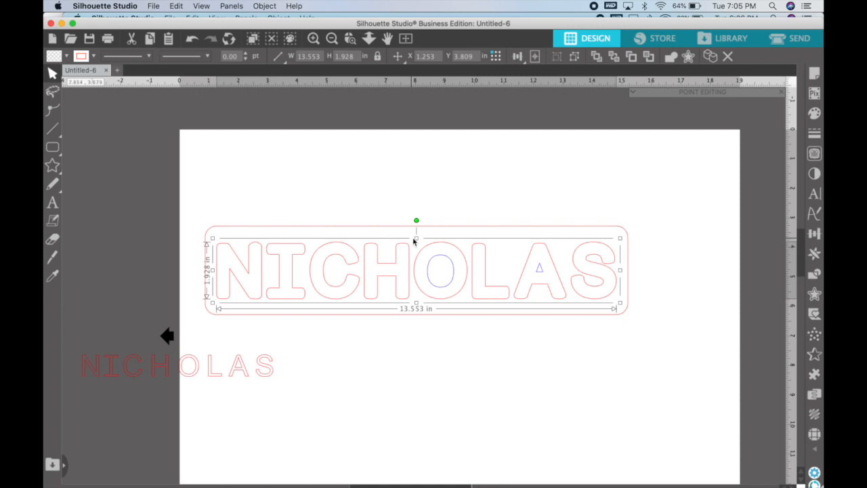
drag(416, 238, 416, 231)
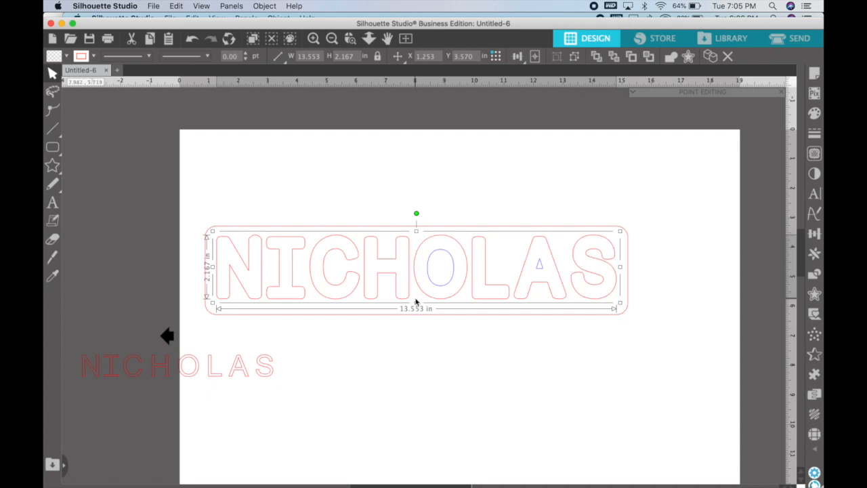
click(417, 306)
drag(417, 306, 417, 310)
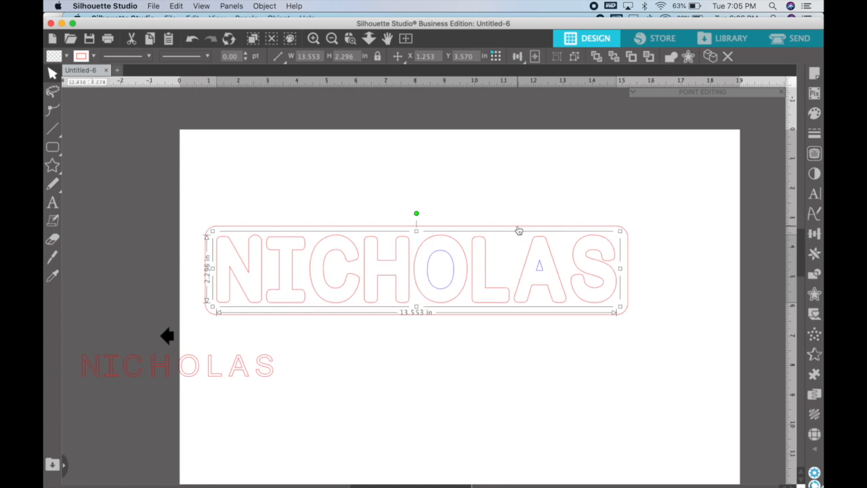
Center the letter group horizontally with the rounded rectangle and clear the selection
shift+click(518, 230)
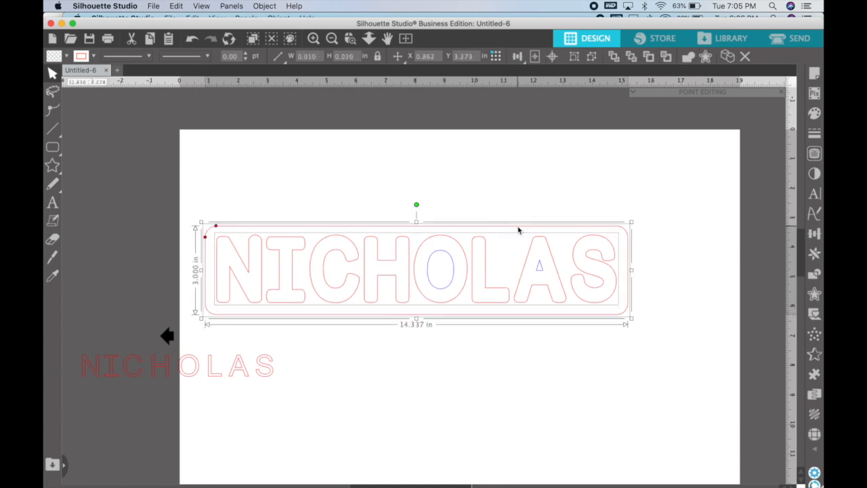
click(517, 56)
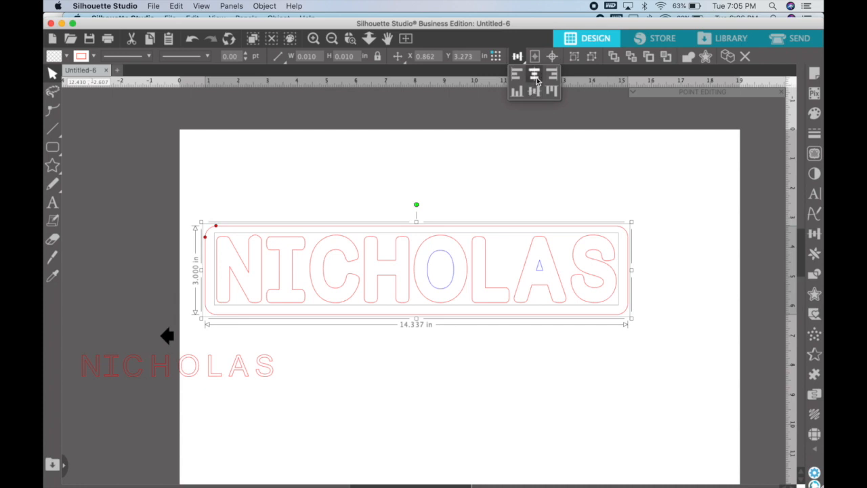
click(429, 170)
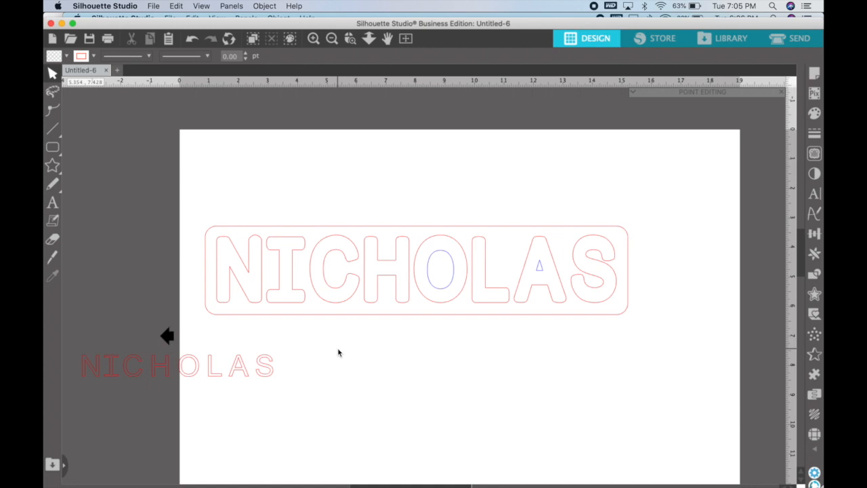
Delete the leftover row of small original letters below the design
drag(326, 415, 80, 351)
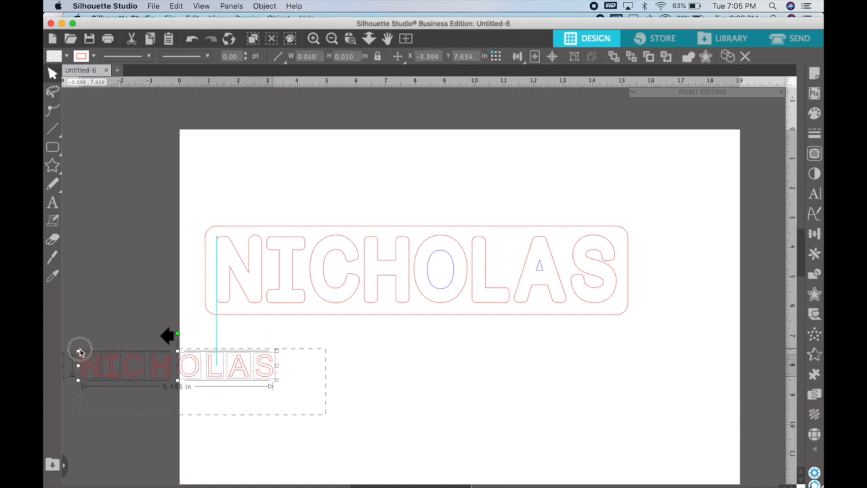
drag(79, 352, 76, 352)
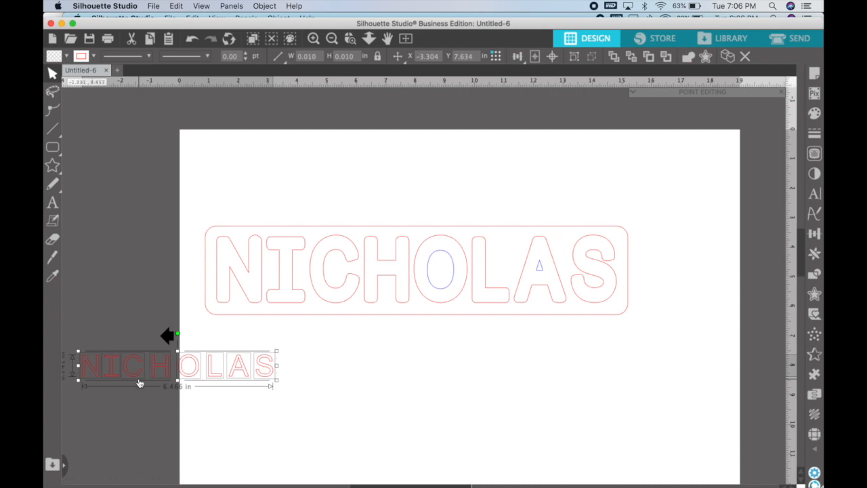
key(Delete)
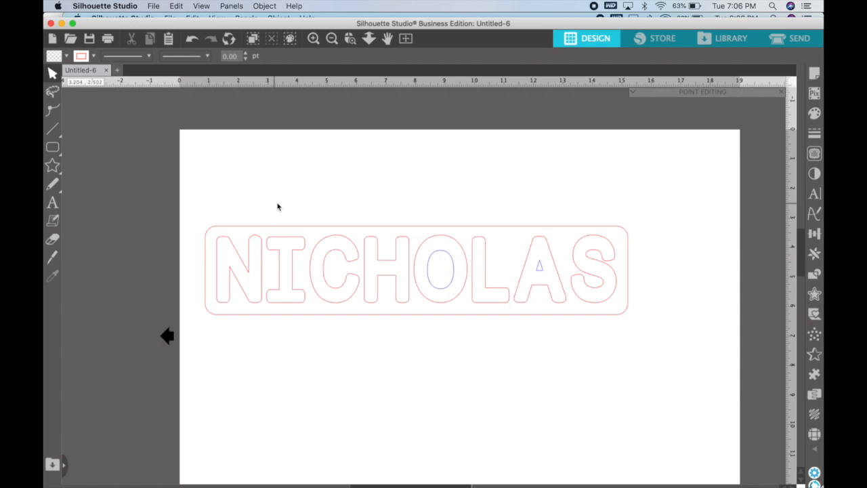
Round the corners of the rectangle around the letters slightly more in both directions
click(281, 228)
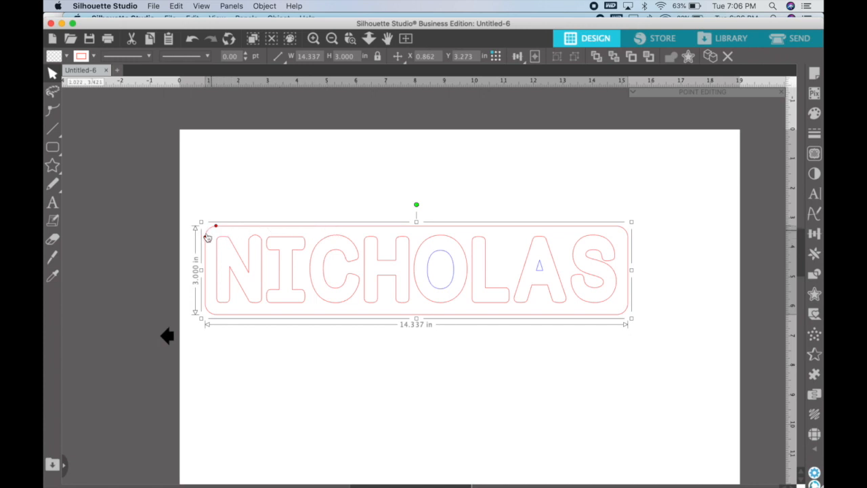
click(218, 227)
click(206, 239)
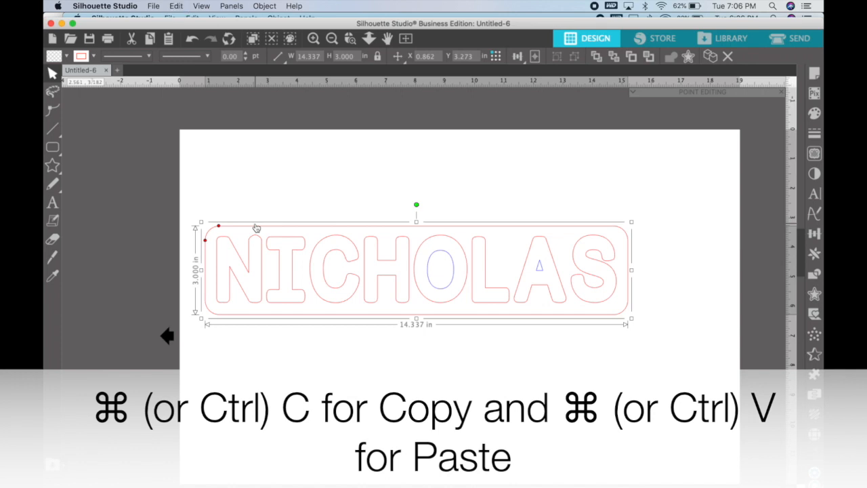
Duplicate the rounded rectangle, place the copy directly below the original and color its outline green
key(super+v)
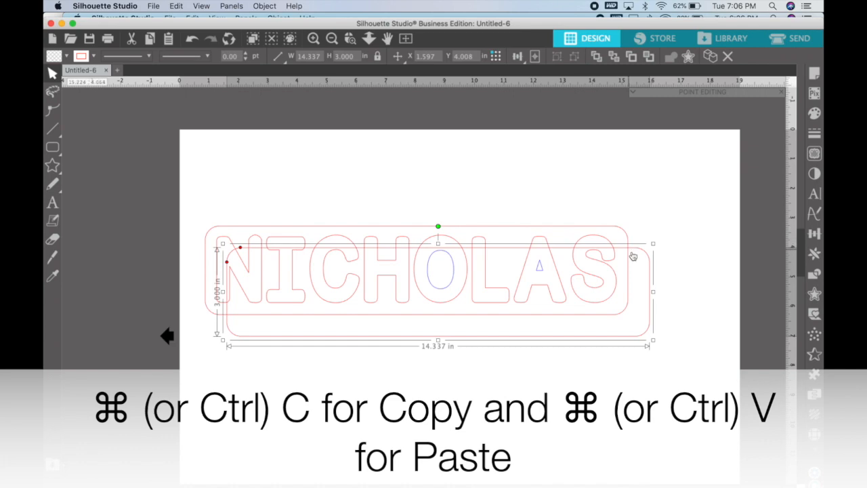
drag(640, 252, 618, 323)
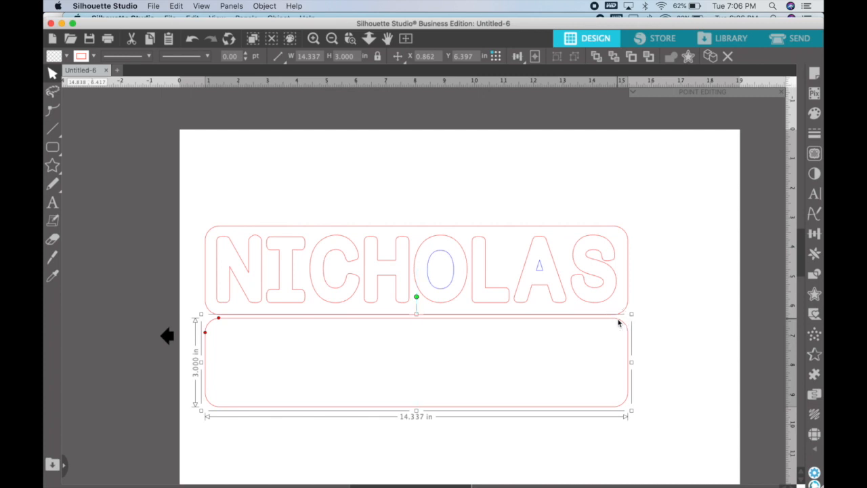
click(96, 58)
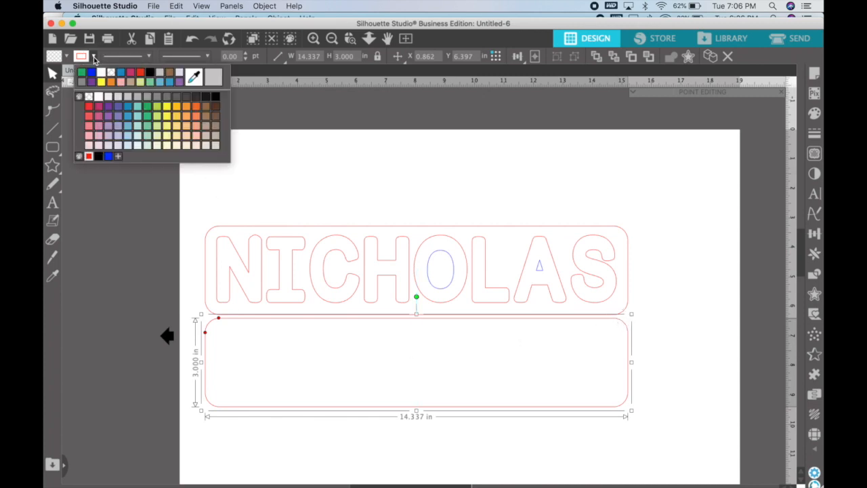
click(83, 74)
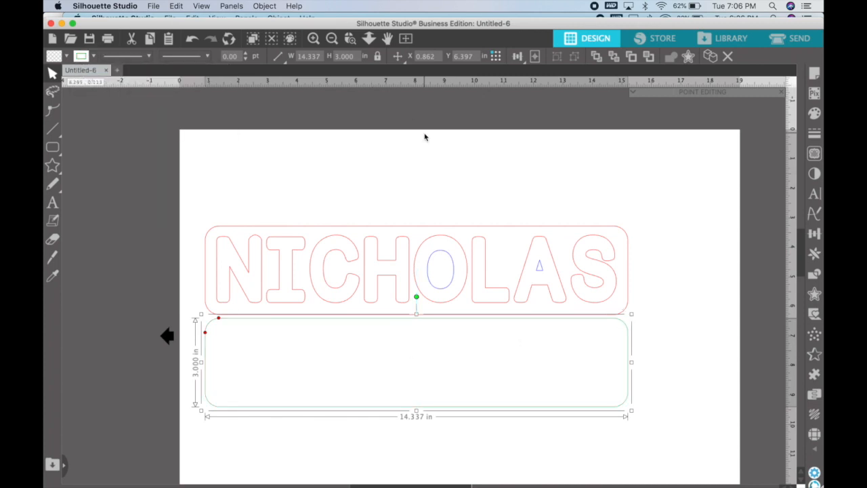
click(513, 170)
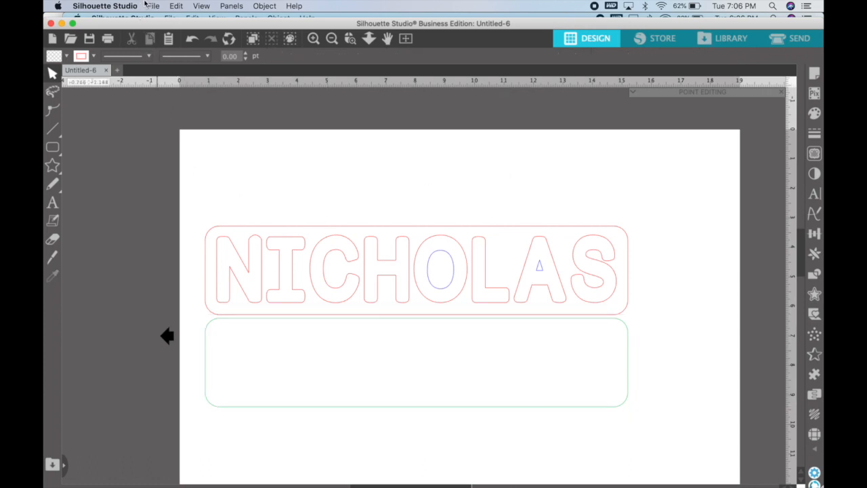
Save the design to the hard drive in SVG format, named "puzzle" plus the design's name in lowercase without a space
click(152, 6)
mouse_move(203, 98)
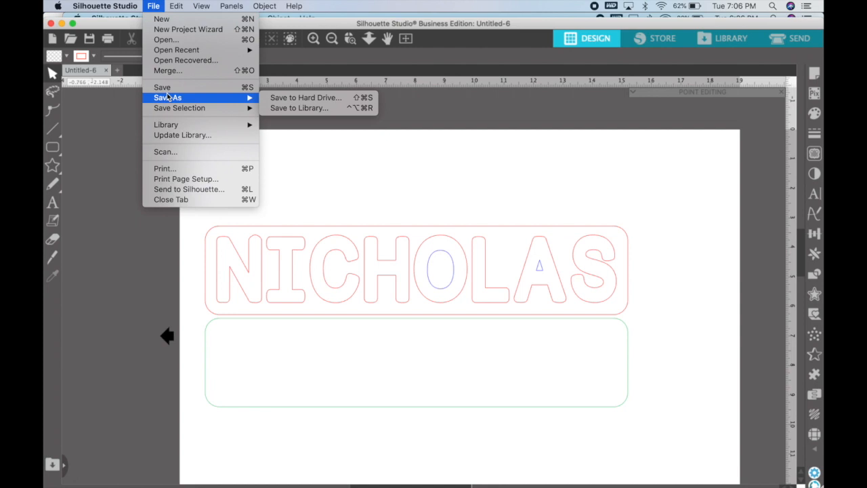
click(315, 99)
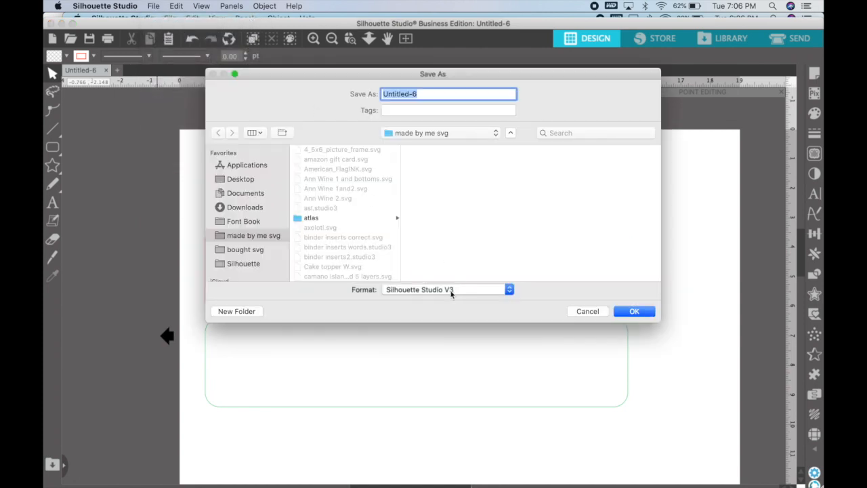
click(451, 291)
click(416, 310)
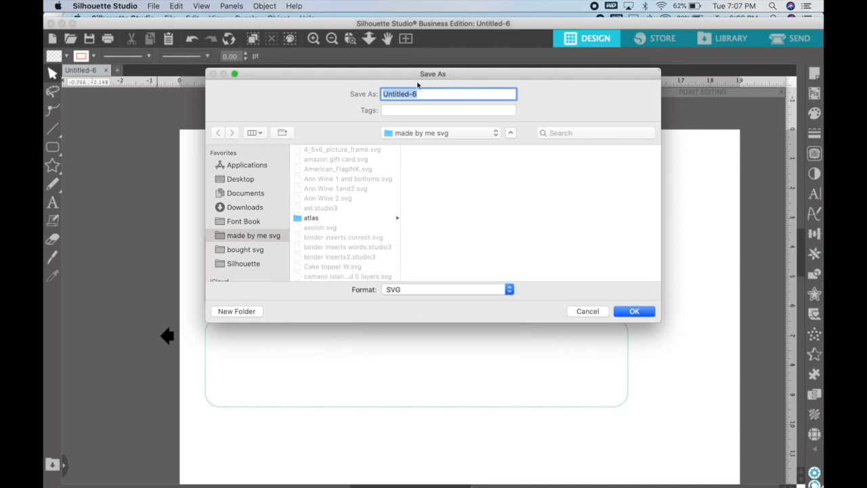
text(m)
key(BackSpace)
text(puzzlenicholas)
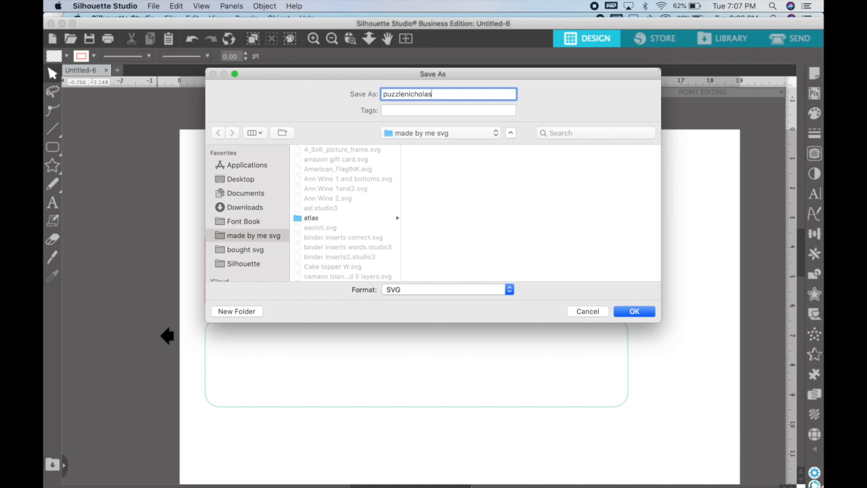
key(Return)
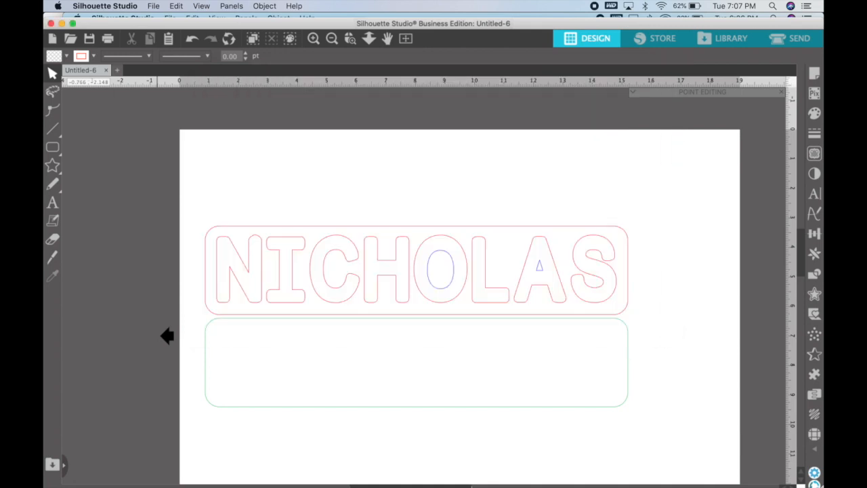
Switch to Glowforge in Safari, upload the saved puzzle SVG as a new design and position it on the uncut material below the finished pieces
key(super+Tab)
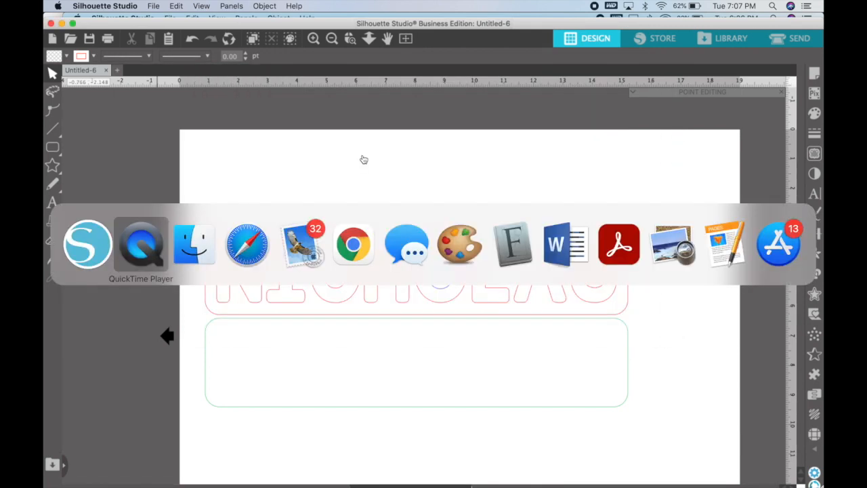
key(super+Tab)
key(super+Tab)
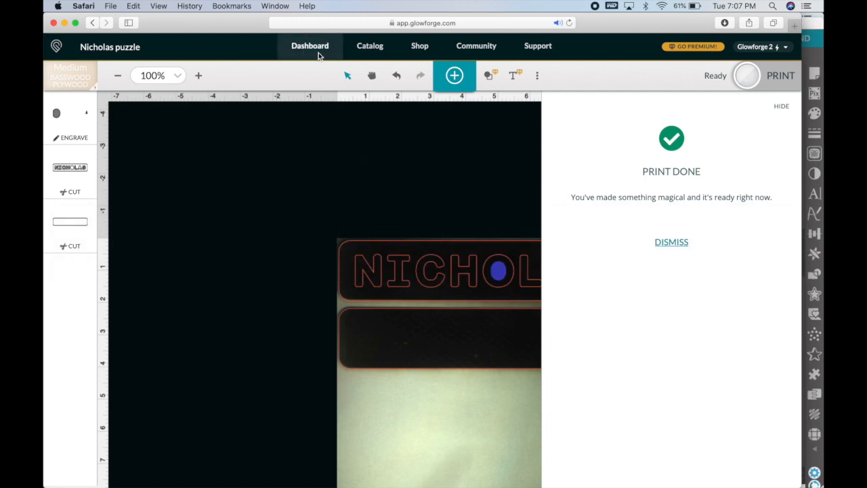
click(318, 54)
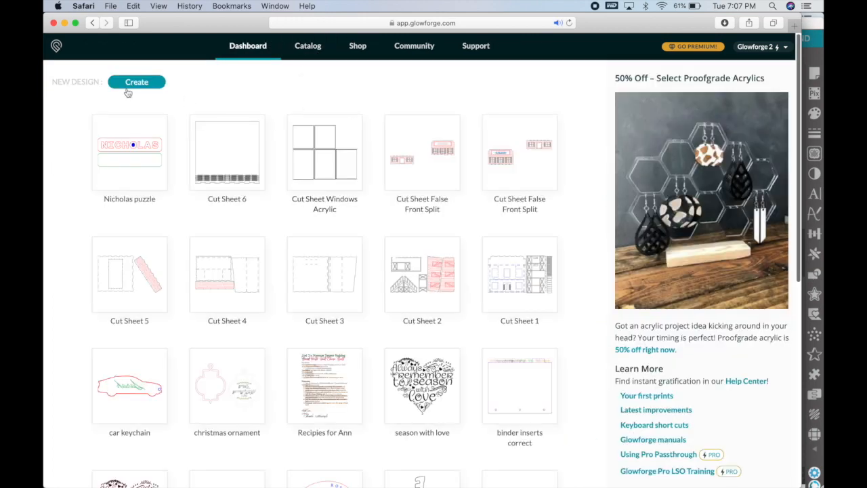
click(136, 84)
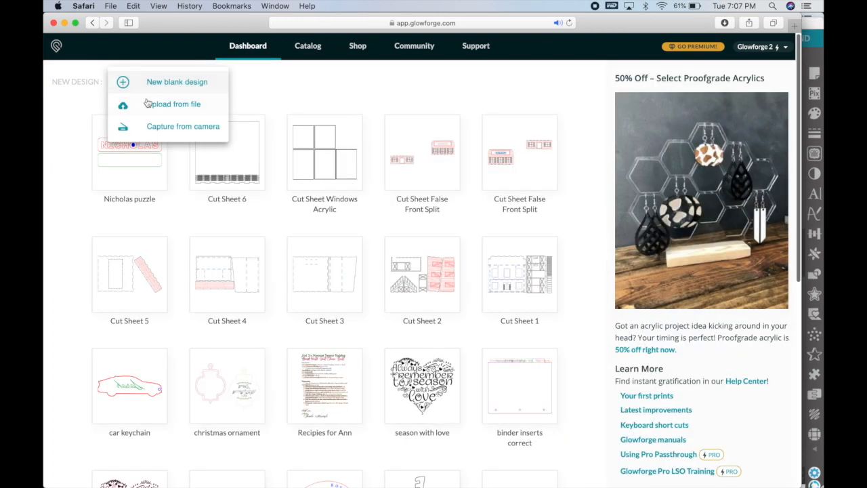
click(153, 108)
double_click(344, 75)
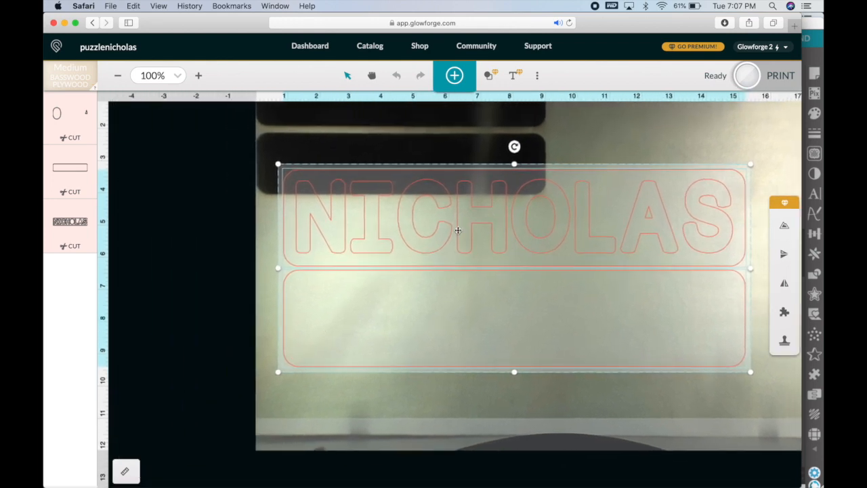
drag(616, 168, 590, 196)
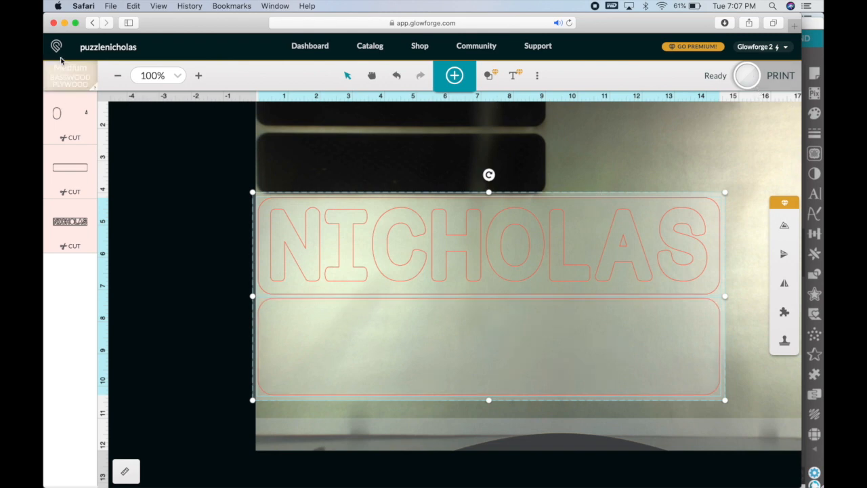
Set the inner shapes of the O and A to Engrave, check the backing piece's cut setting and start the print
click(58, 112)
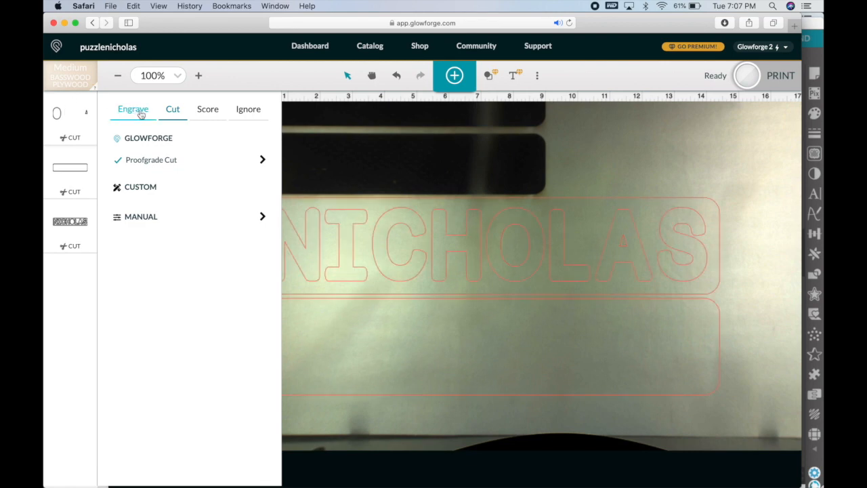
click(140, 113)
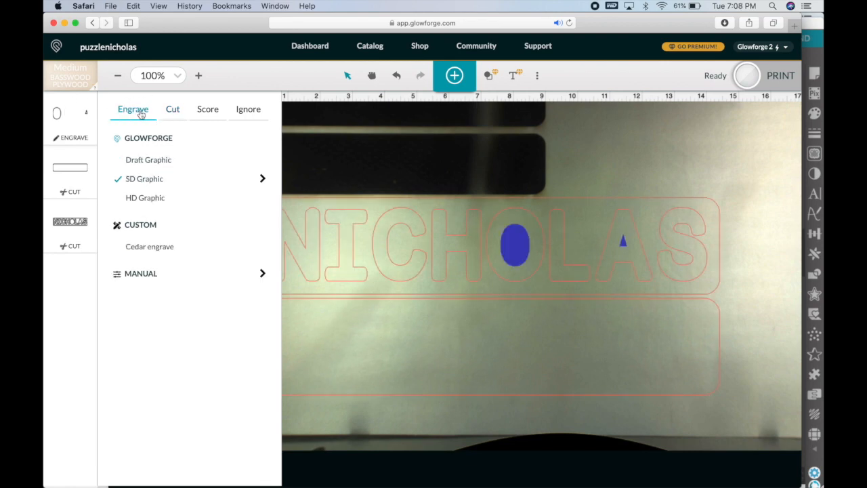
click(69, 171)
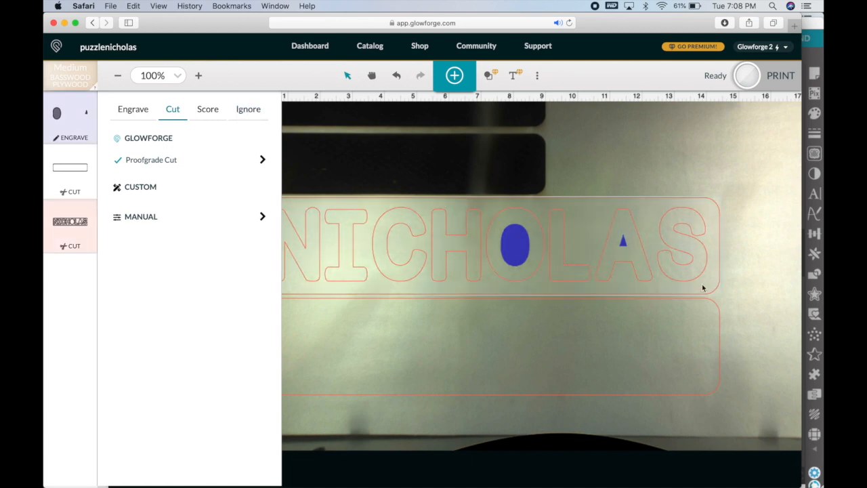
click(756, 248)
click(454, 326)
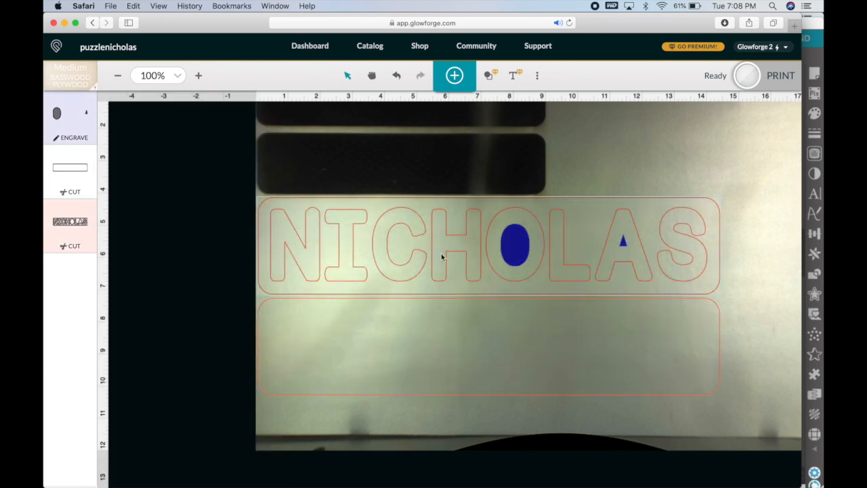
click(742, 80)
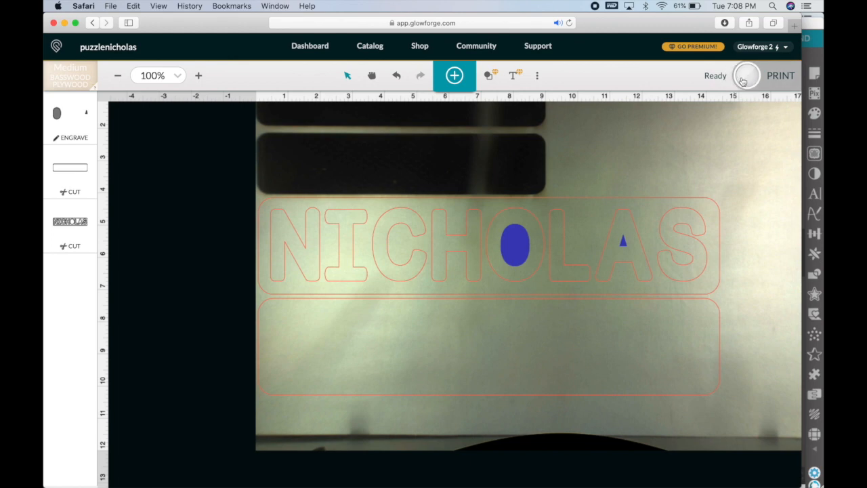